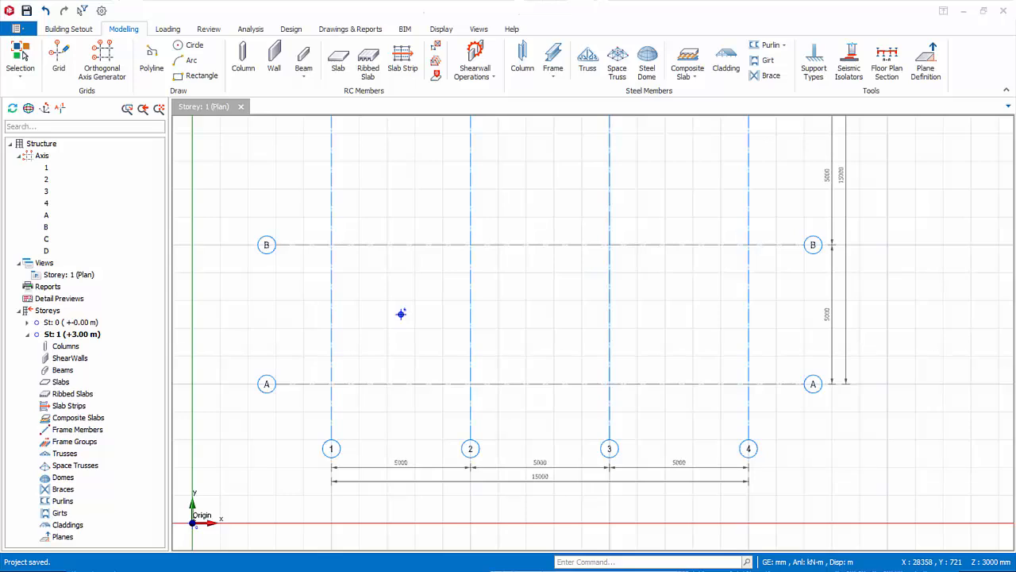
Insert 500 x 250 mm concrete columns at the four intersections of axes A–B and 1–2.
left_click(243, 55)
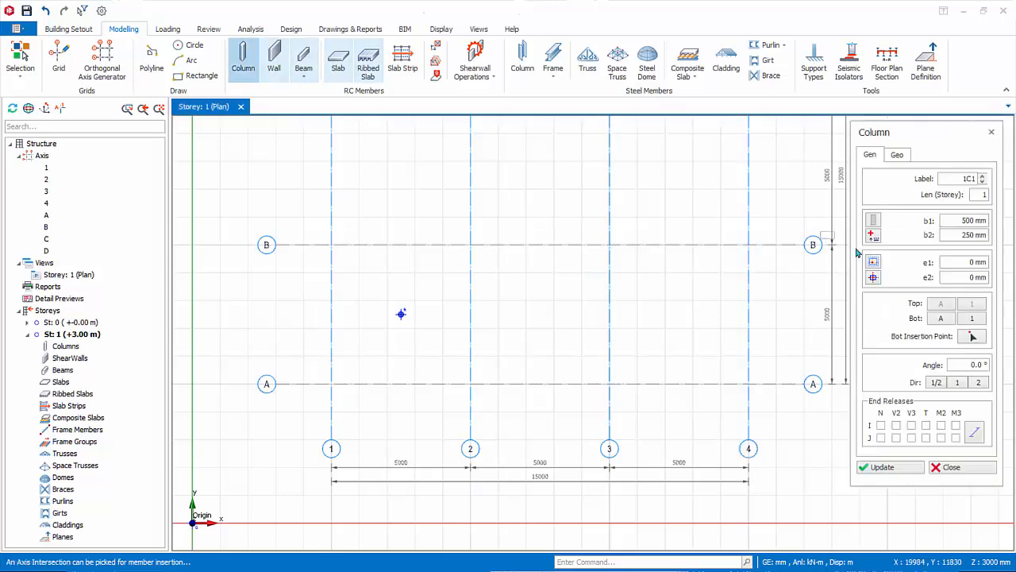
left_click_drag(317, 229, 494, 407)
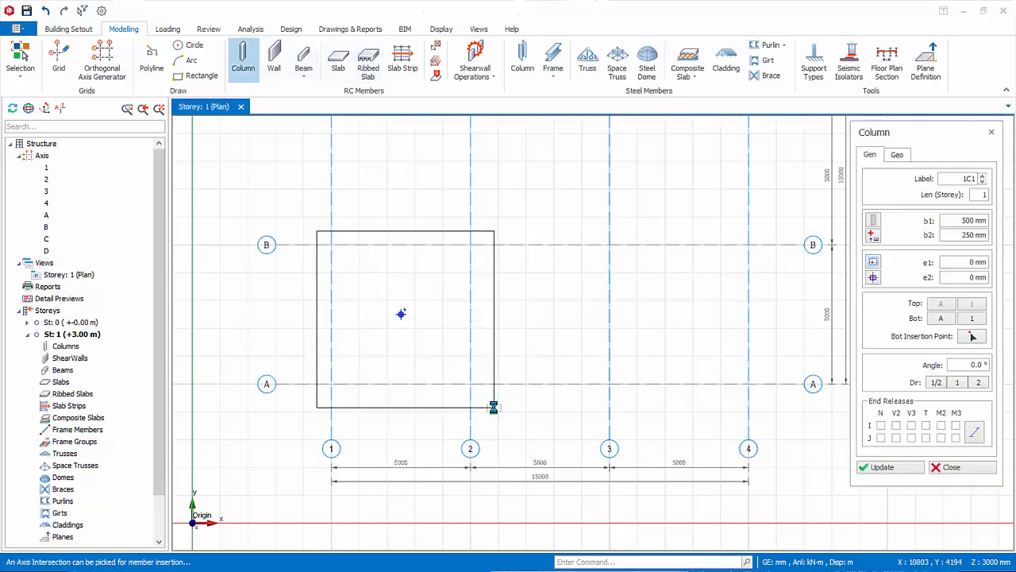
left_click(950, 468)
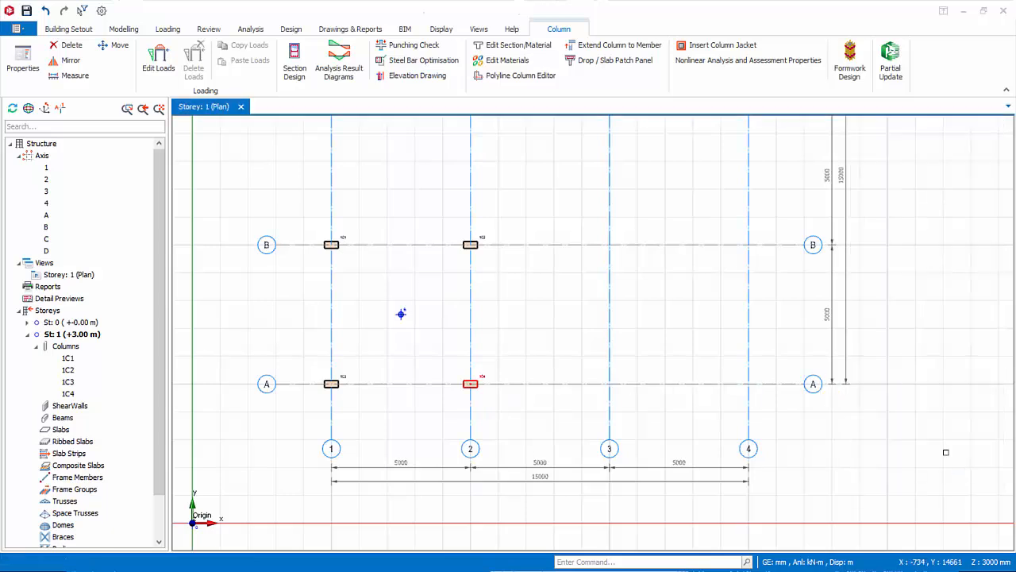
Insert normal concrete beams along all four sides of the bay between axes A–B and 1–2.
left_click(127, 29)
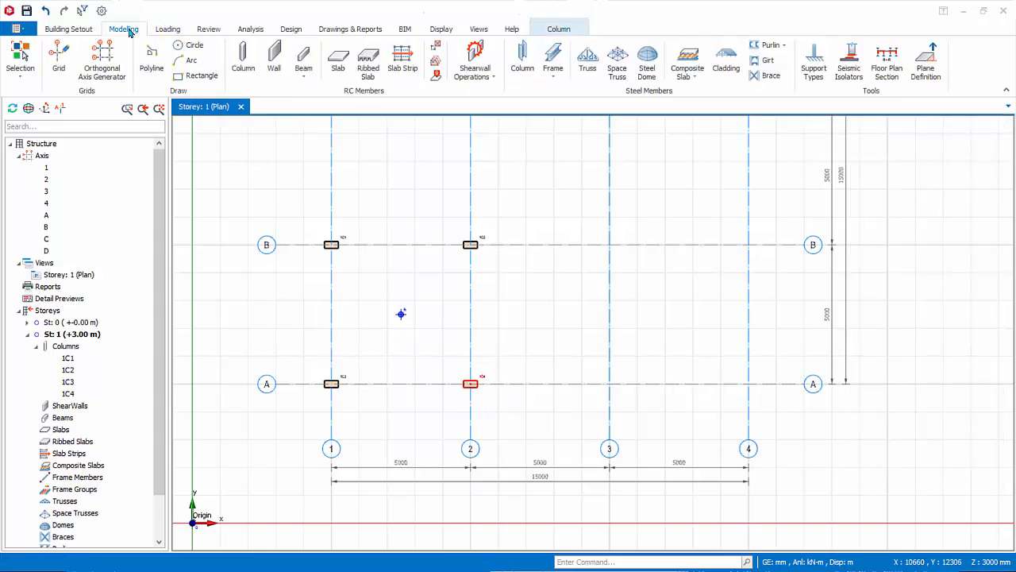
left_click(303, 76)
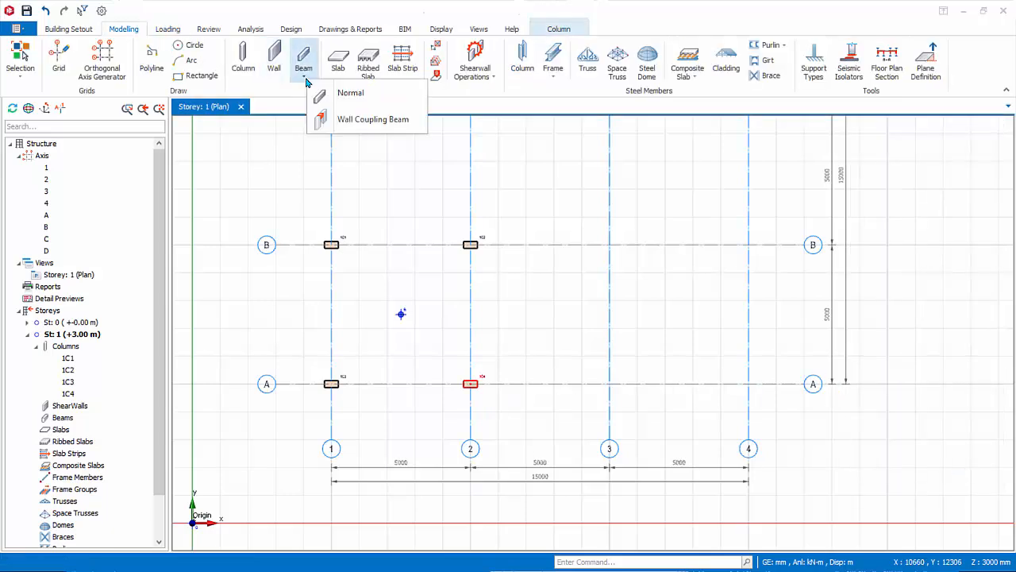
left_click(342, 104)
left_click_drag(308, 216, 545, 413)
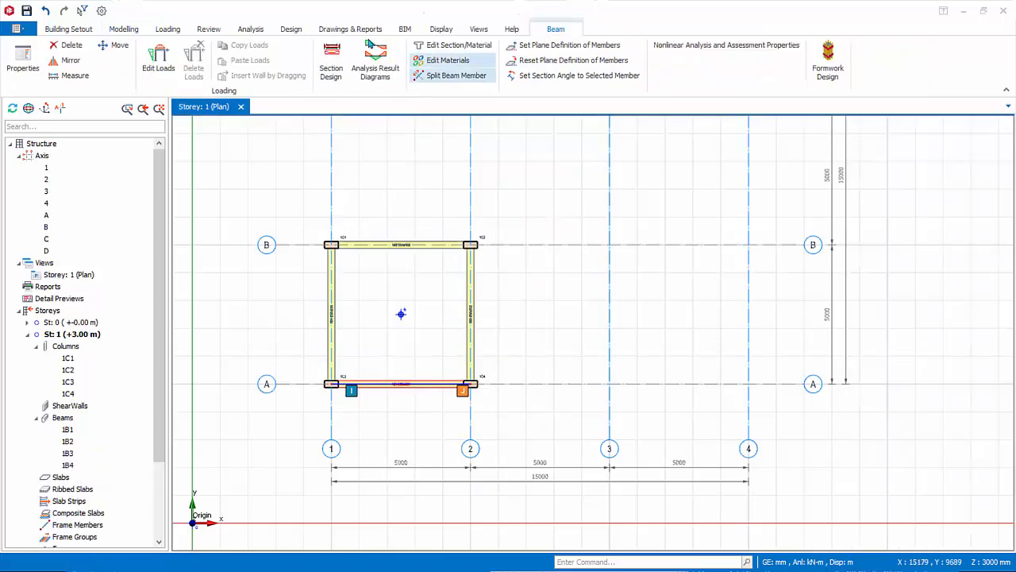
Begin a slab and generate the load cases and combinations automatically with the default dead, live and pattern load settings.
left_click(131, 28)
left_click(337, 60)
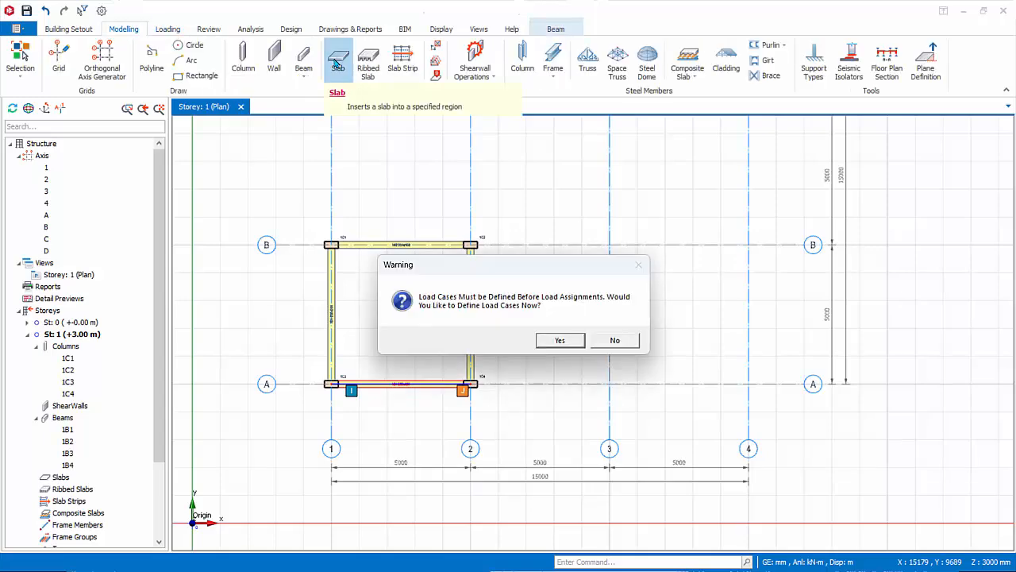
left_click(560, 341)
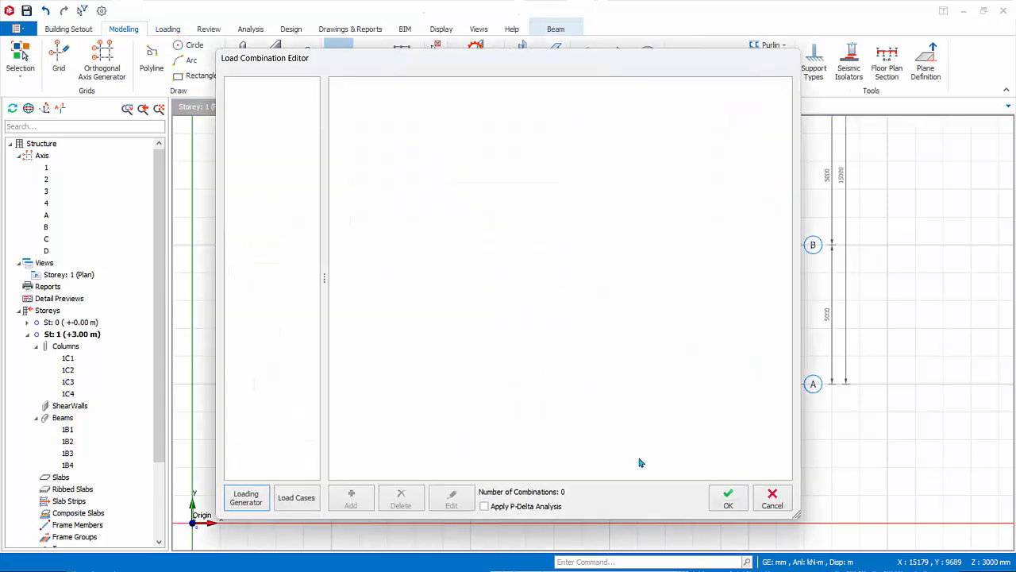
left_click(245, 497)
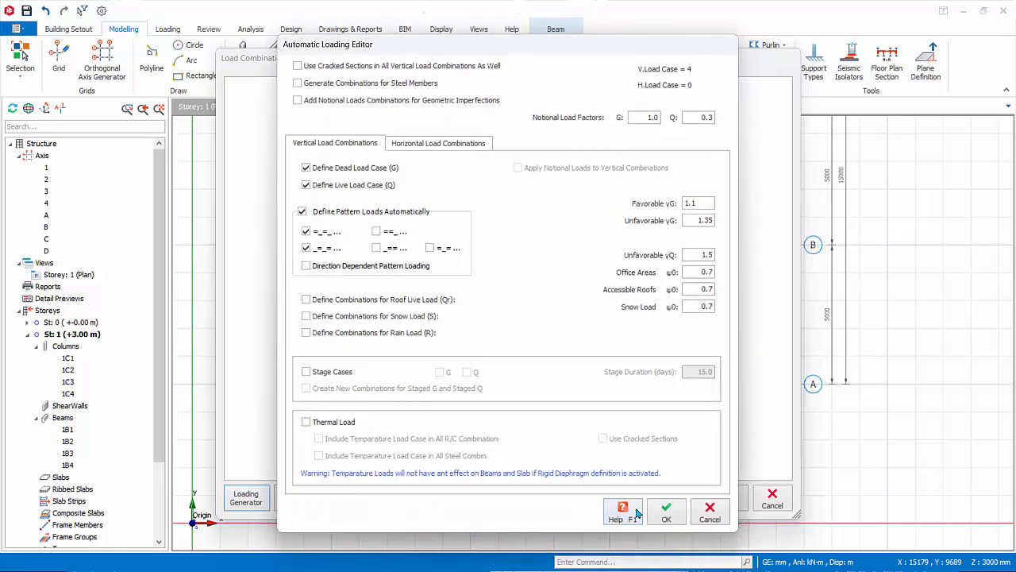
left_click(667, 514)
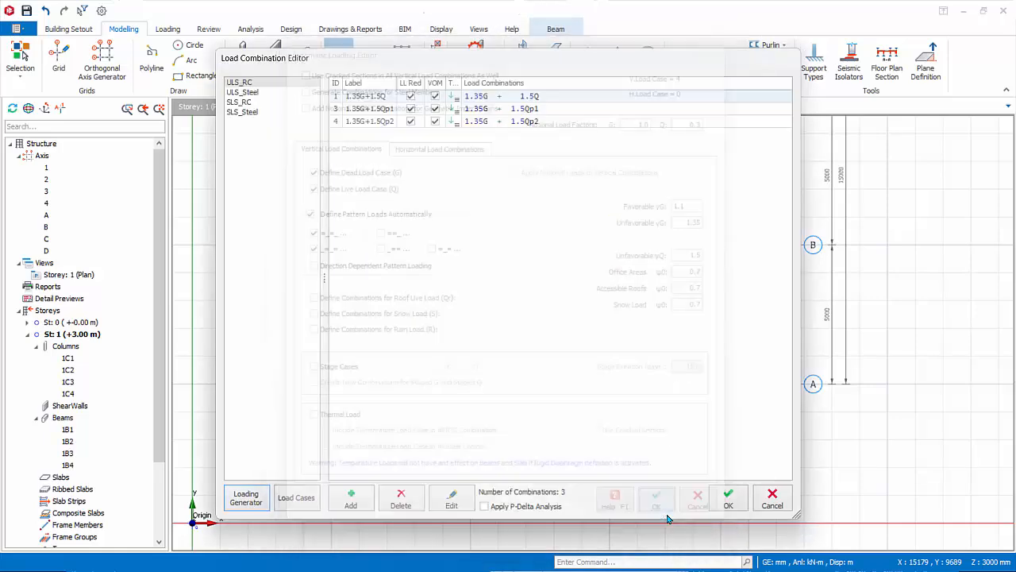
left_click(729, 500)
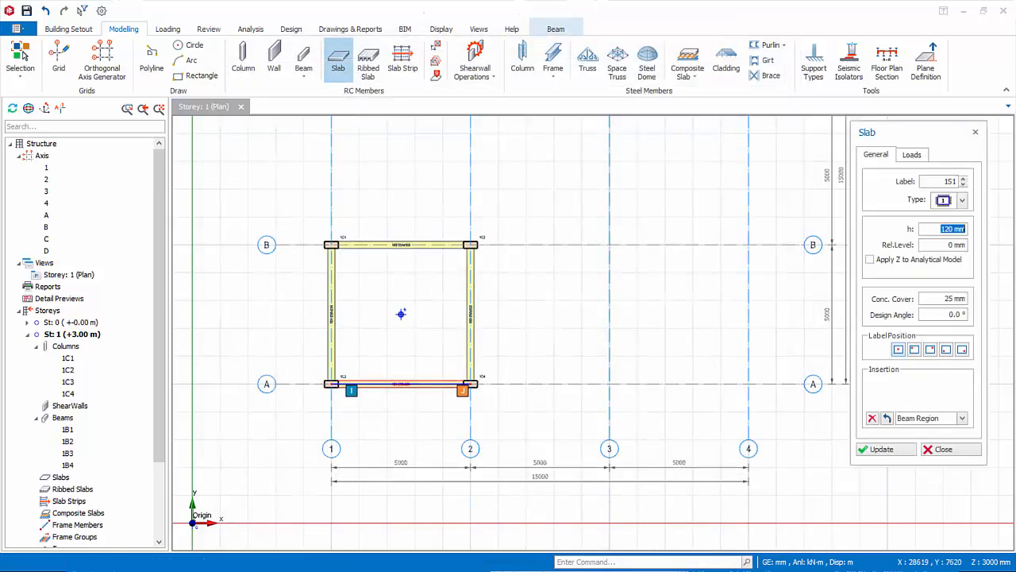
Set the new slab's thickness to 150 mm and change its concrete cover.
type("150")
key("Tab")
key("Tab")
key("Tab")
type("3")
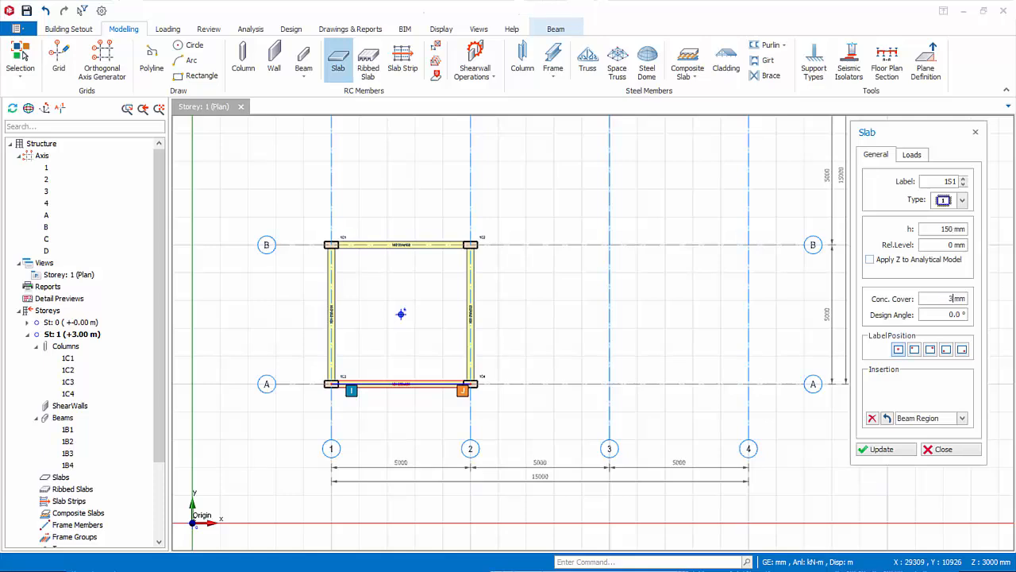
Assign a 1.0 kN/m2 dead load and 5.0 kN/m2 imposed load, and place the slab in the beam-enclosed bay between axes 1–2.
left_click(918, 157)
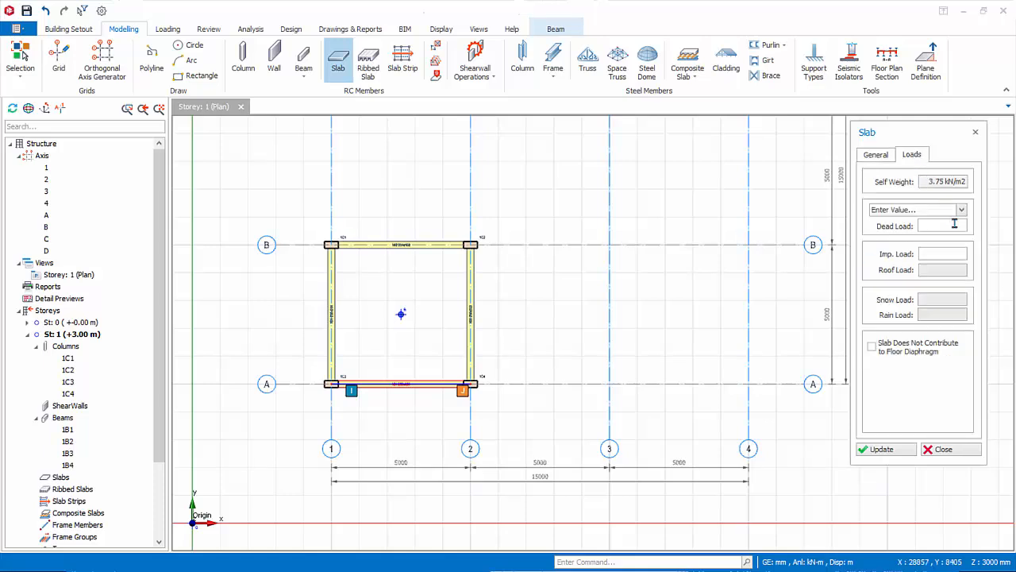
type("1")
key("Tab")
type("5")
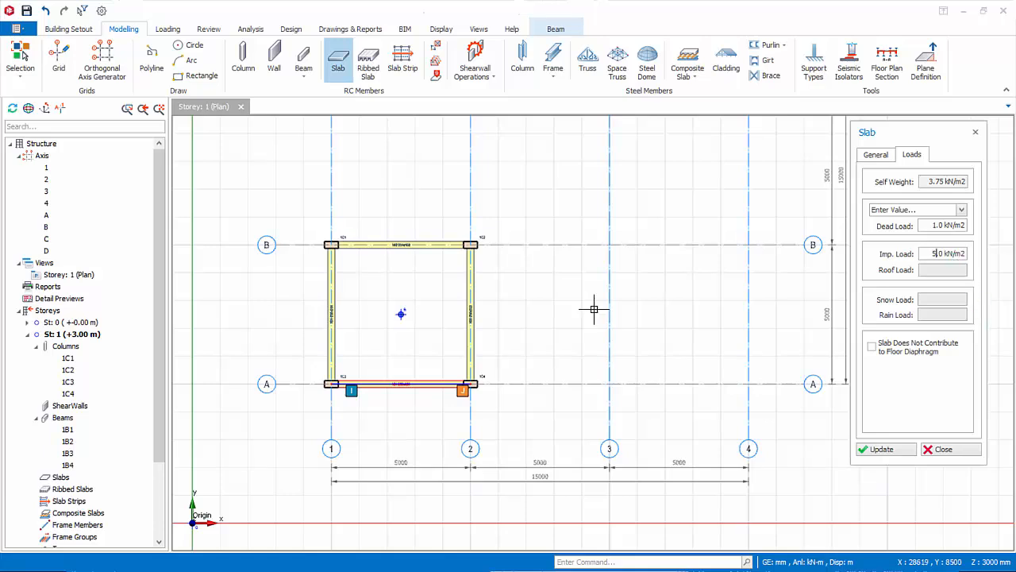
left_click(398, 310)
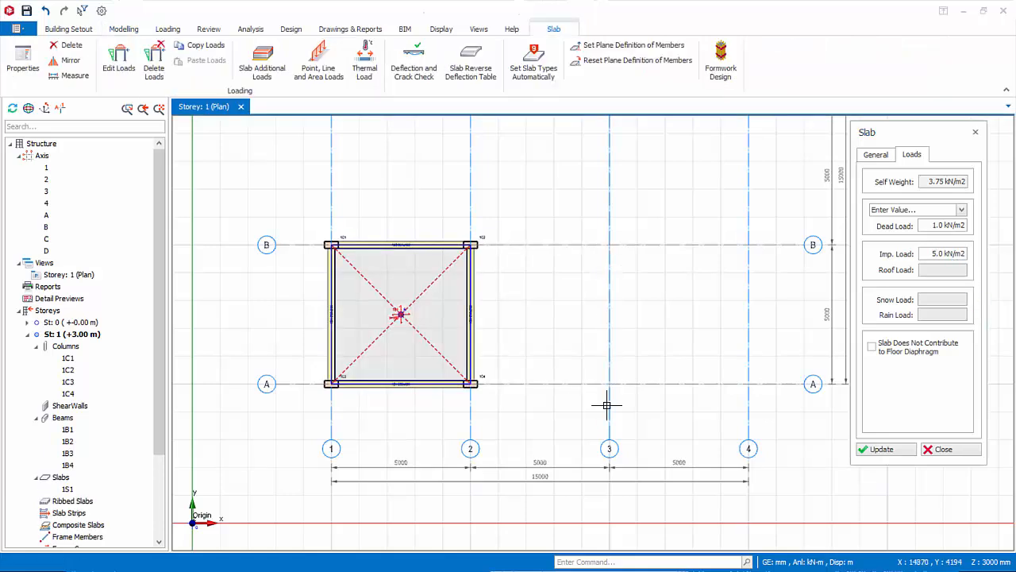
left_click(941, 448)
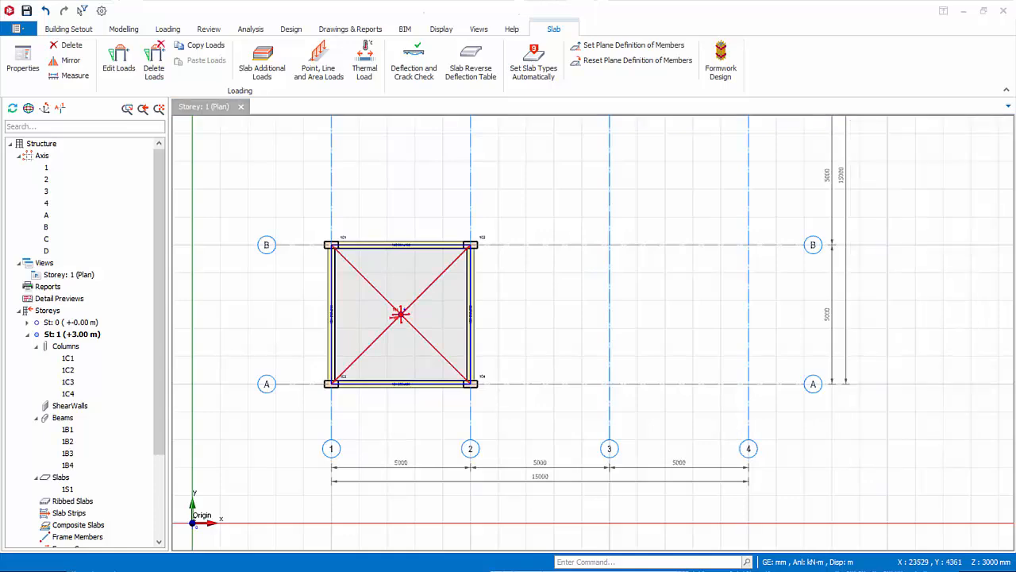
Insert 500 x 250 mm concrete columns at the four intersections of axes A–B and 3–4.
left_click(123, 28)
left_click(242, 55)
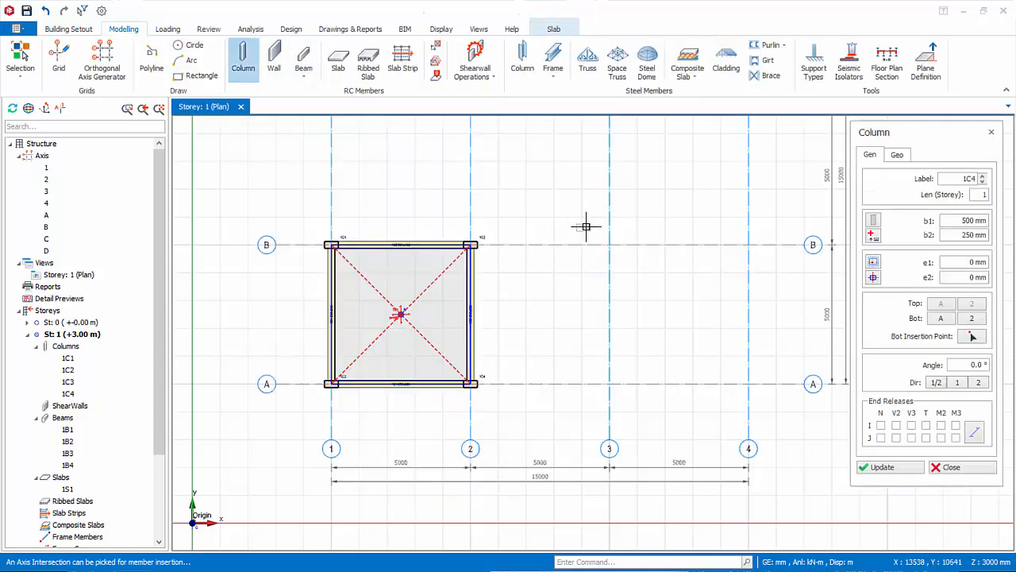
left_click_drag(703, 344, 764, 415)
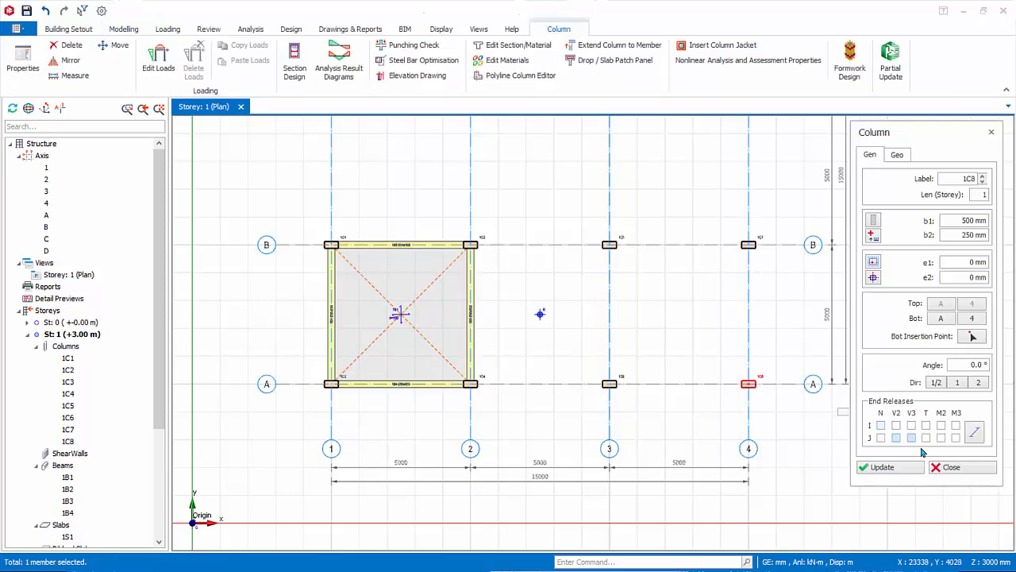
left_click(967, 467)
Set up a second slab for the bay between axes 3–4 with 200 mm thickness and 30 mm concrete cover.
left_click(121, 29)
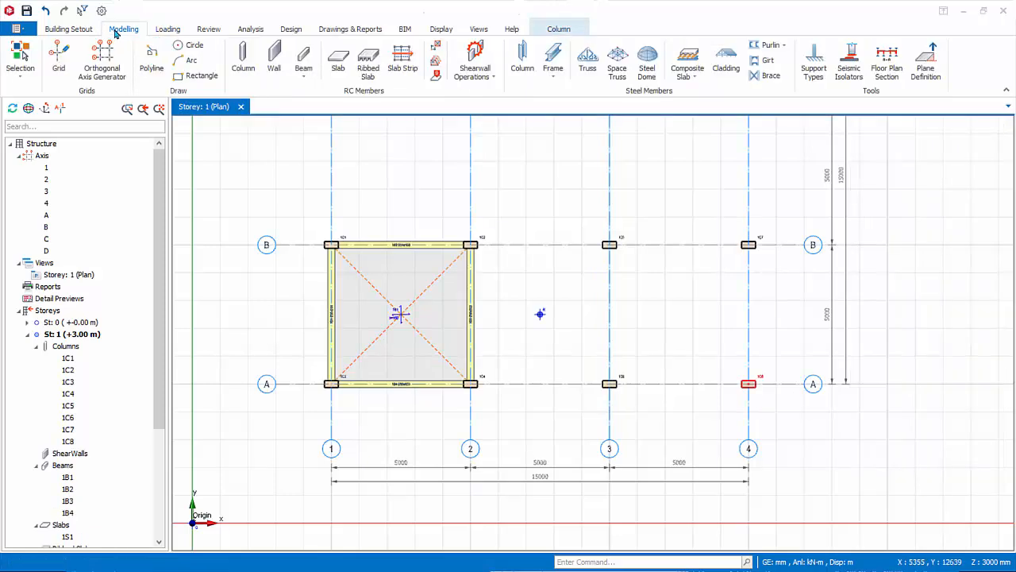
left_click(338, 60)
left_click(679, 314)
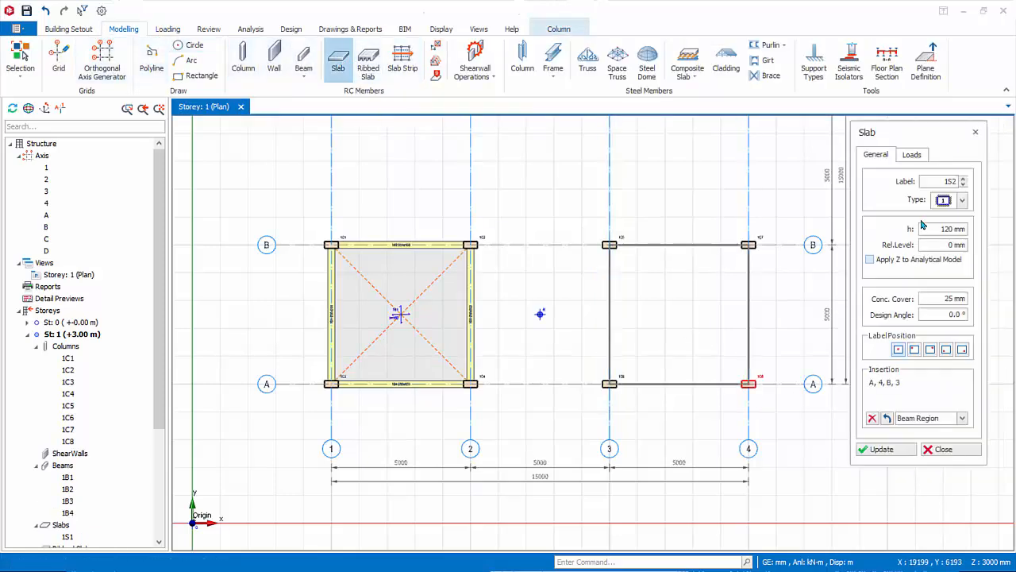
double_click(935, 228)
type("200")
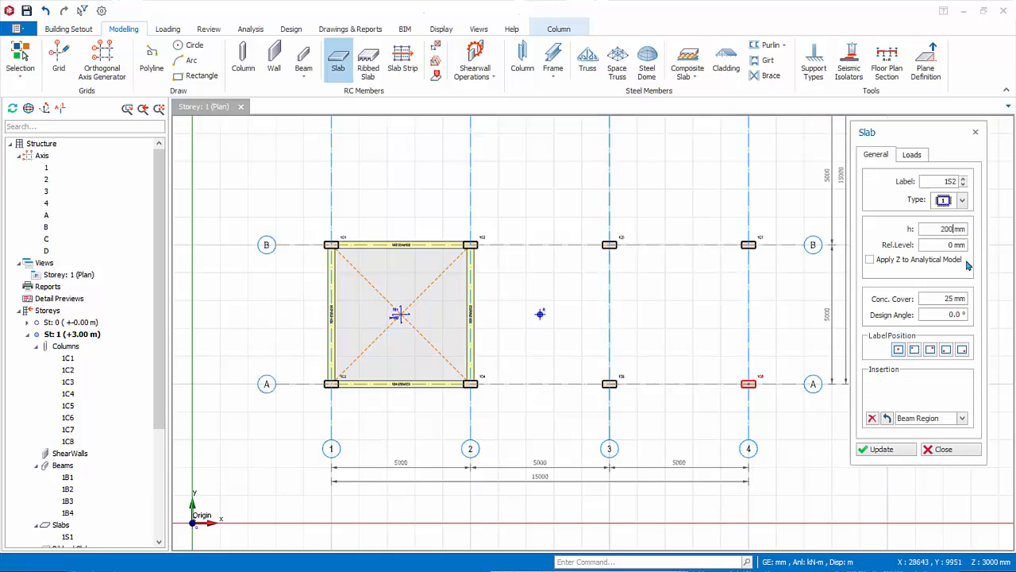
Assign a 1.0 kN/m2 dead load and 5 kN/m2 imposed load, and place the slab in the beamless bay between axes A–B and 3–4.
left_click(913, 154)
left_click(949, 226)
type("1.0 kN/m2")
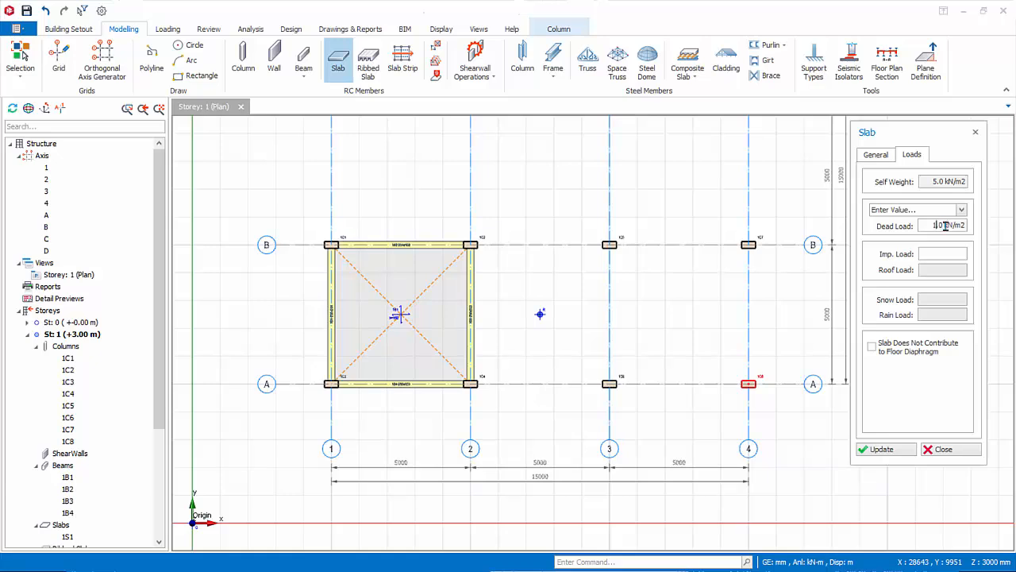
left_click(956, 253)
type("5.0 kN/m2")
left_click(675, 316)
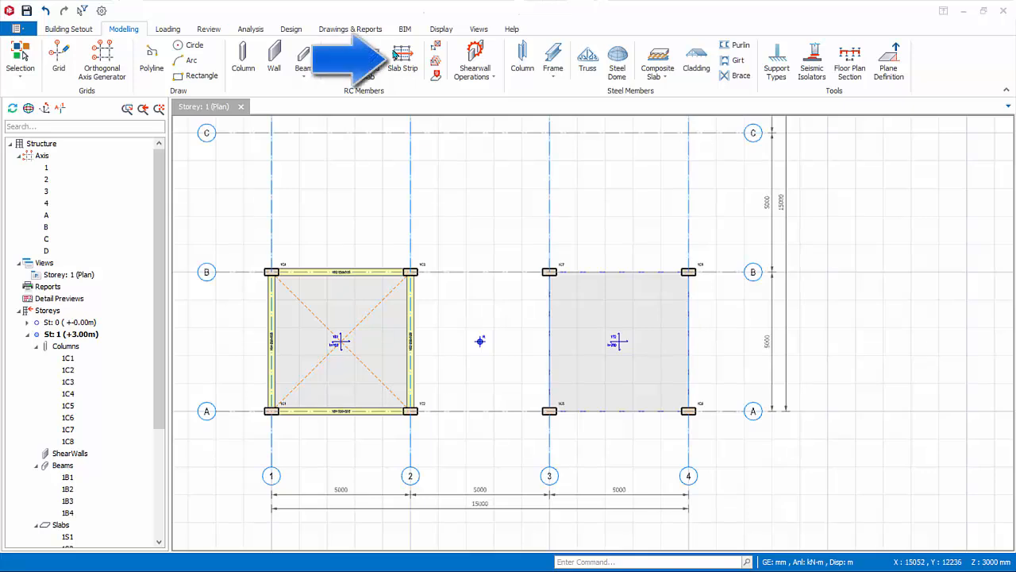
Start a slab strip and set its type to FE Strip.
left_click(402, 63)
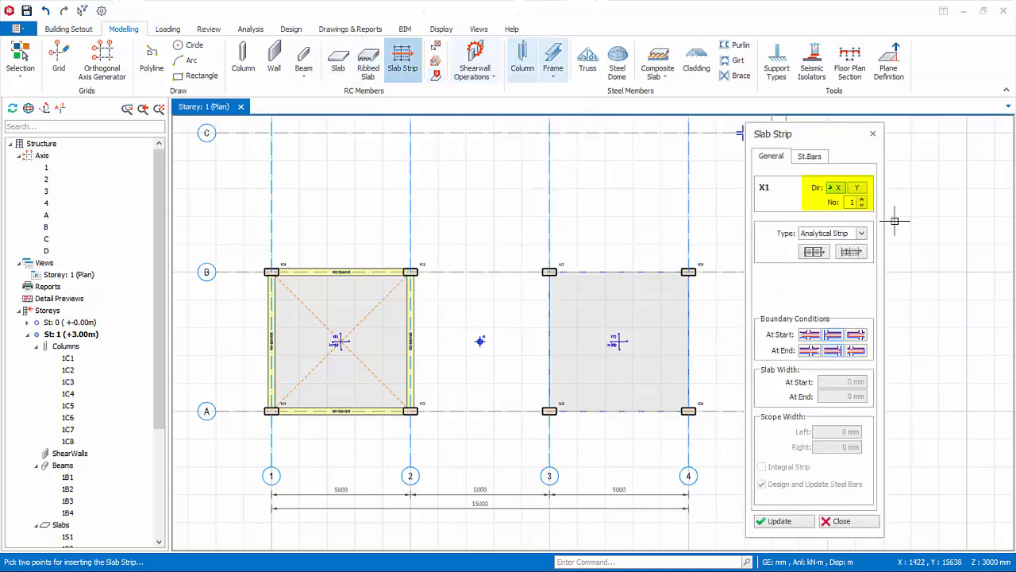
left_click(862, 234)
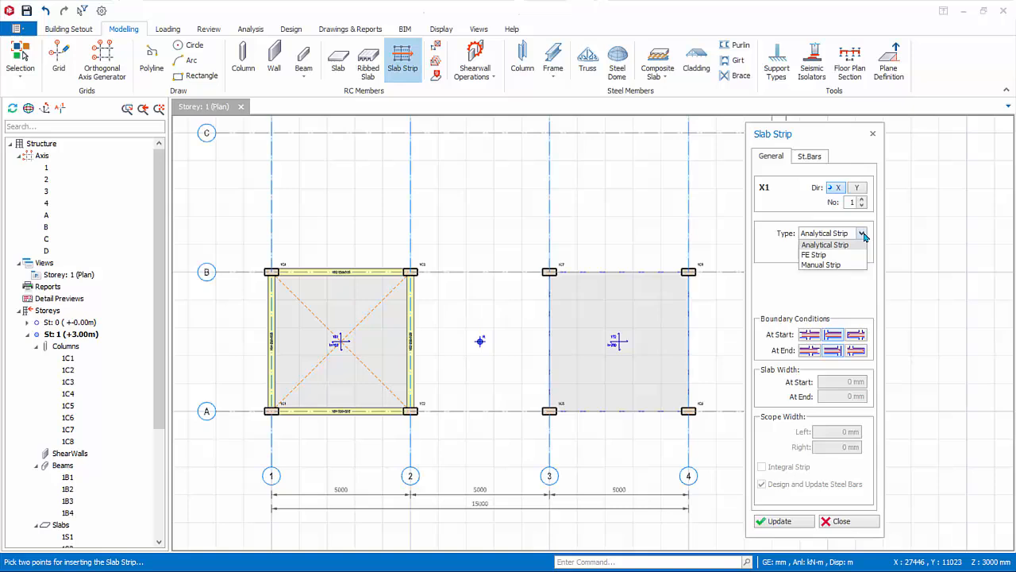
left_click(815, 254)
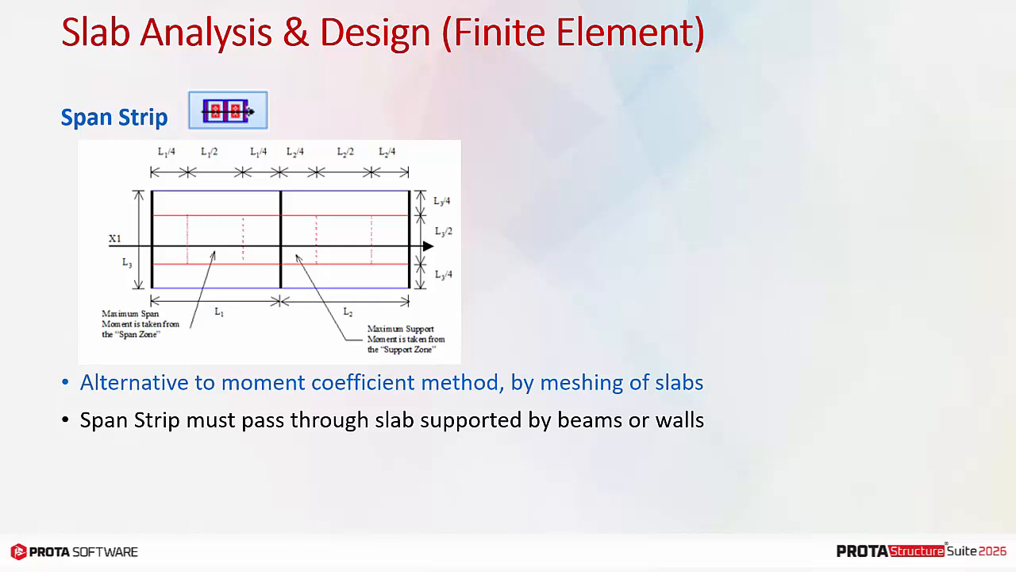
key("Right")
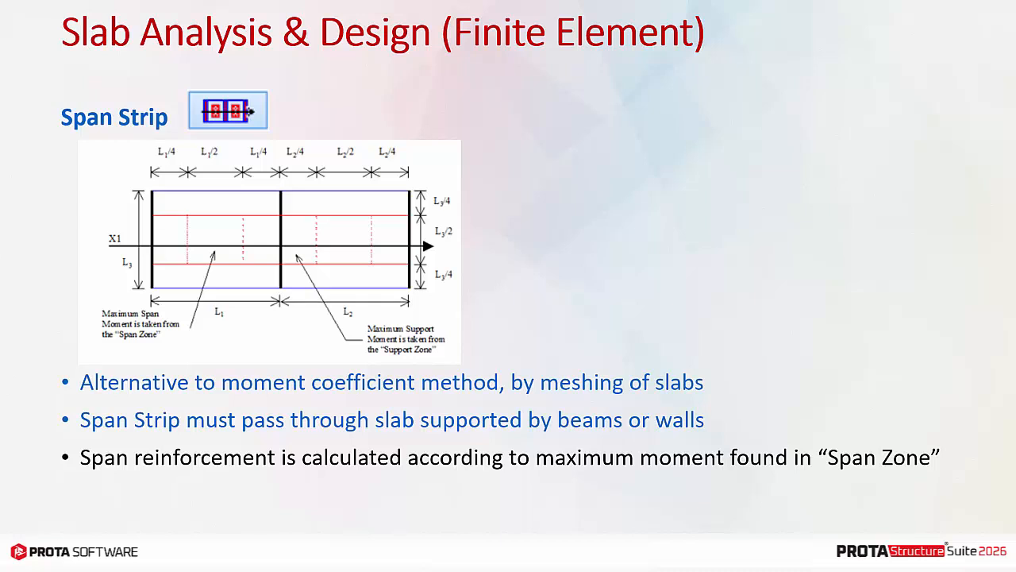
key("Right")
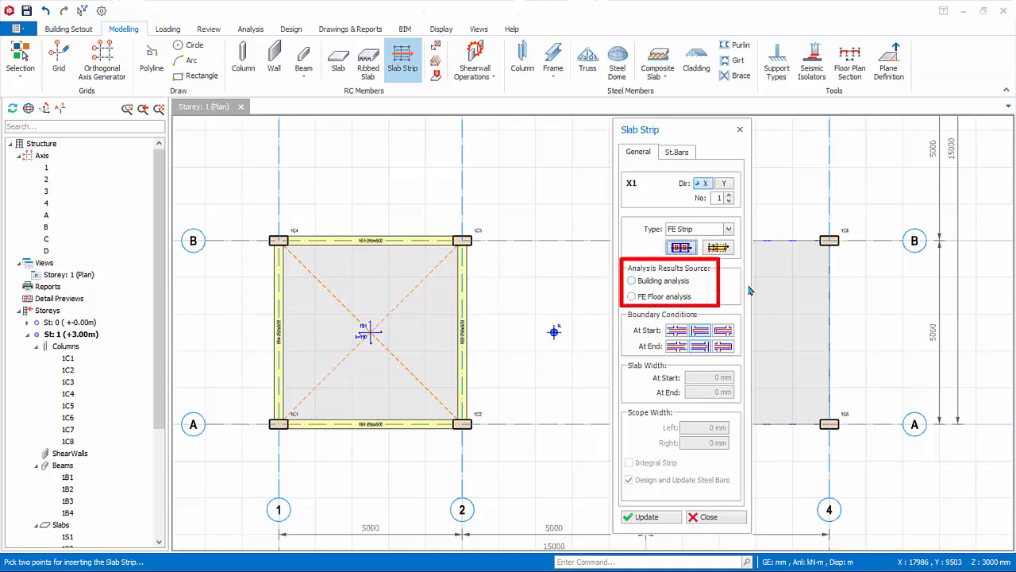
Insert an X-direction FE span strip about 7400 mm long across the middle of the beam-supported slab, using Building analysis results.
left_click(632, 280)
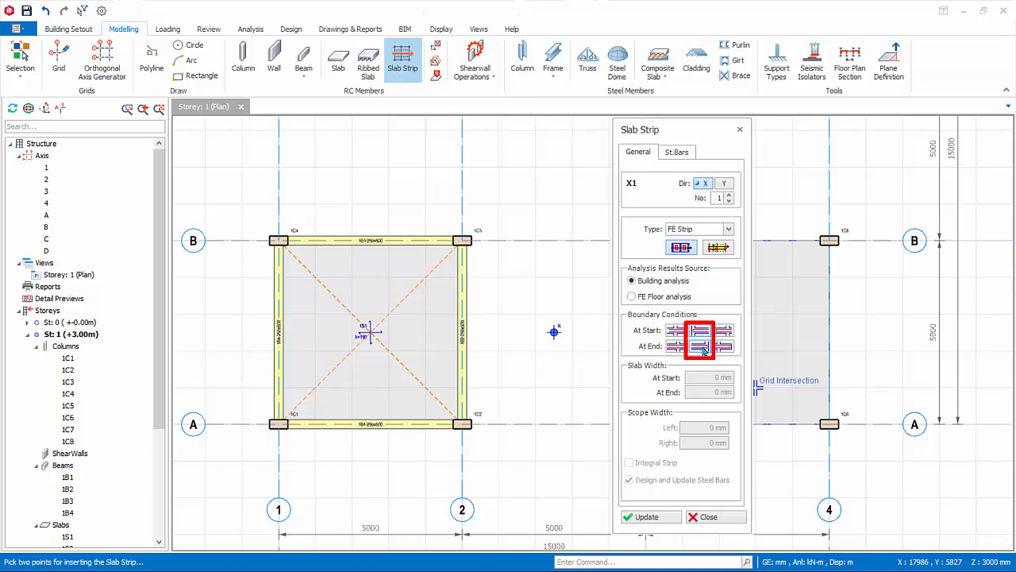
left_click(230, 328)
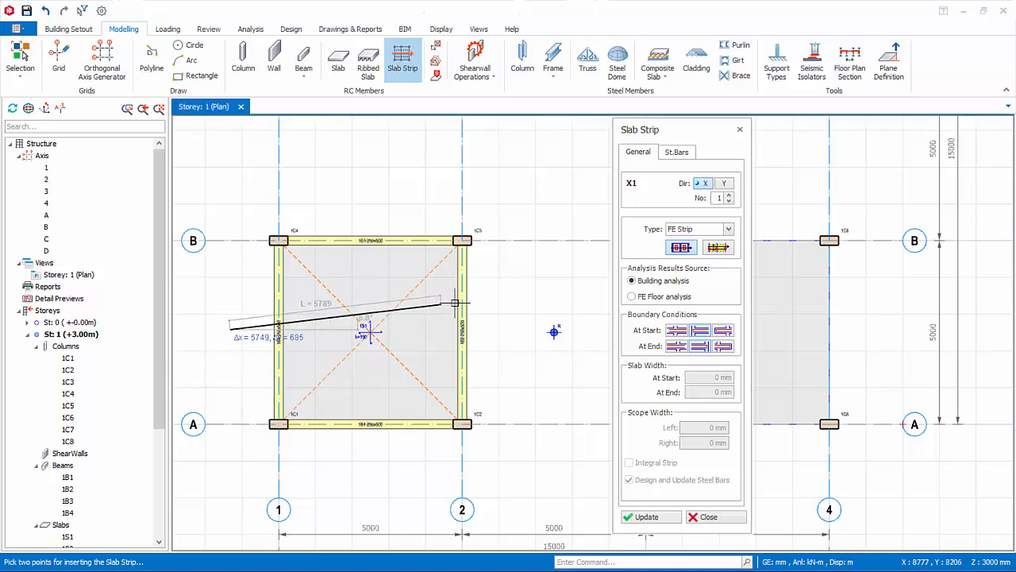
left_click(501, 328)
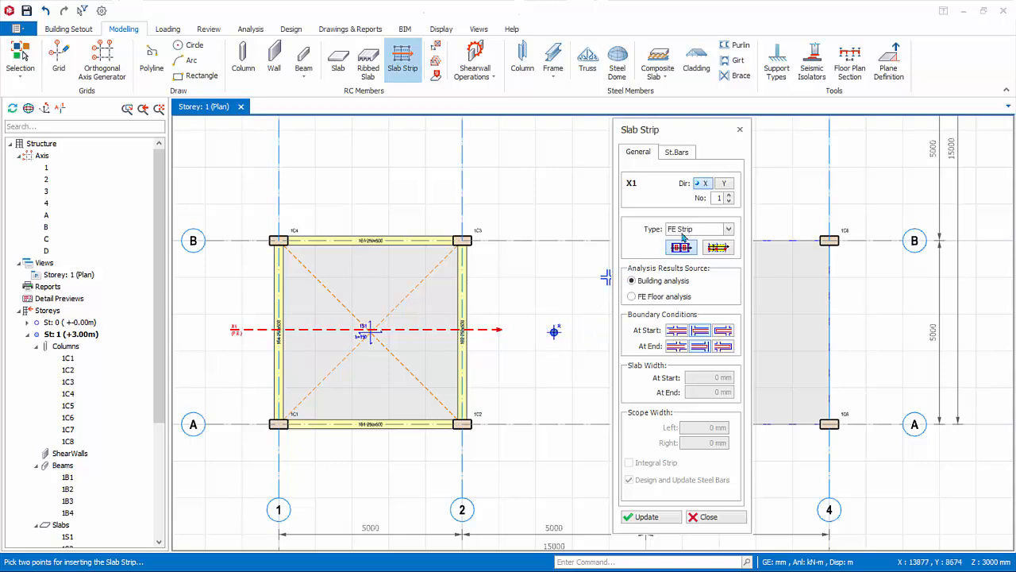
Insert a Y-direction FE span strip about 7300 mm long through the middle of the beam-supported slab.
left_click(725, 185)
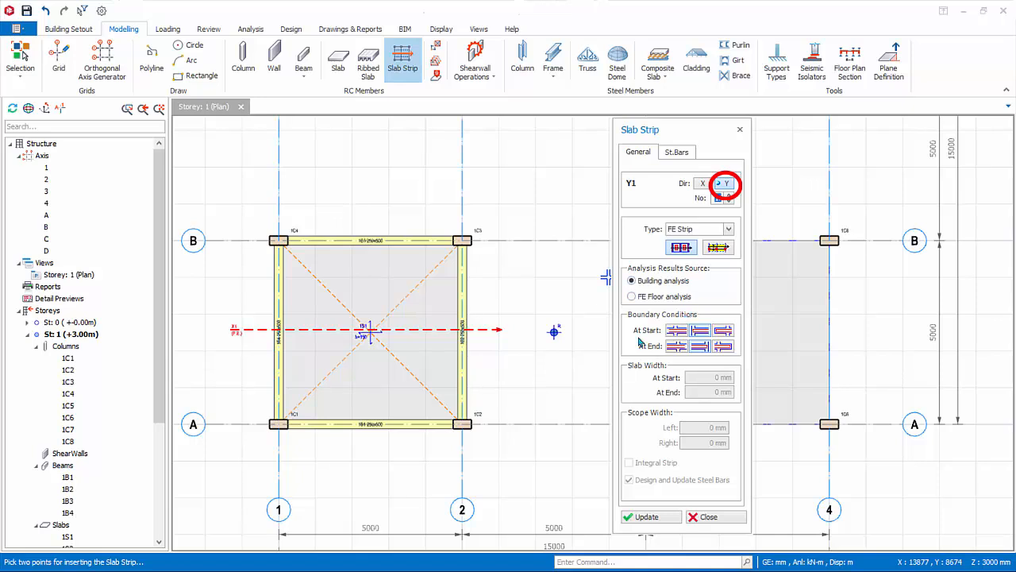
left_click(369, 454)
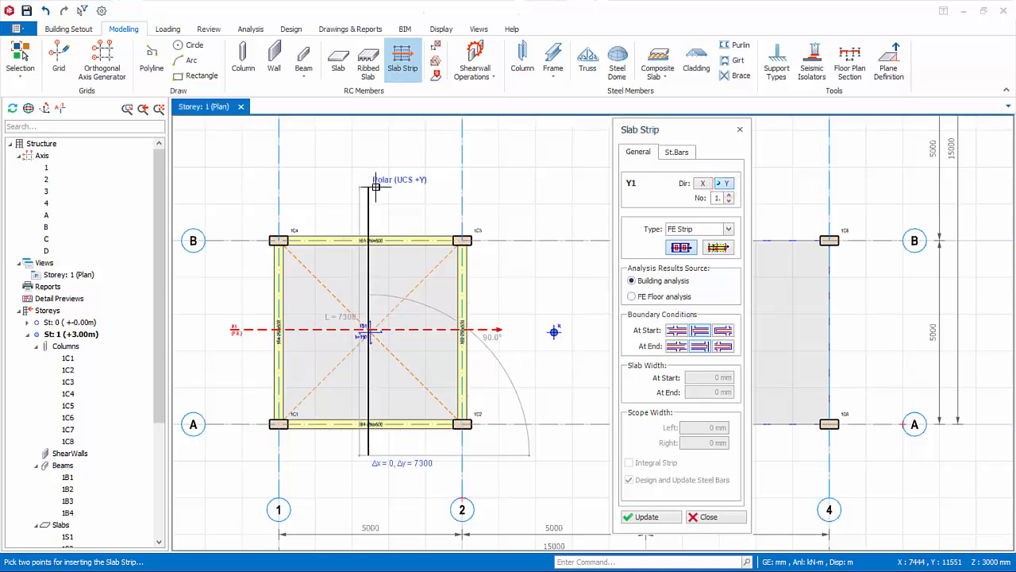
left_click(376, 186)
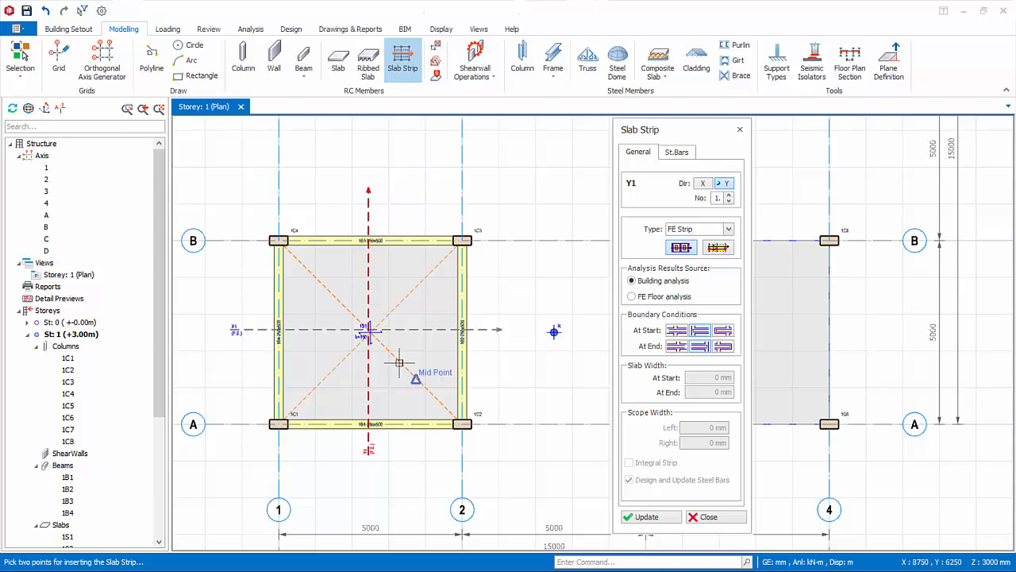
For the beamless slab between axes 3–4, switch the FE strip to the variant with left and right scope widths.
middle_click_drag(517, 305, 185, 300)
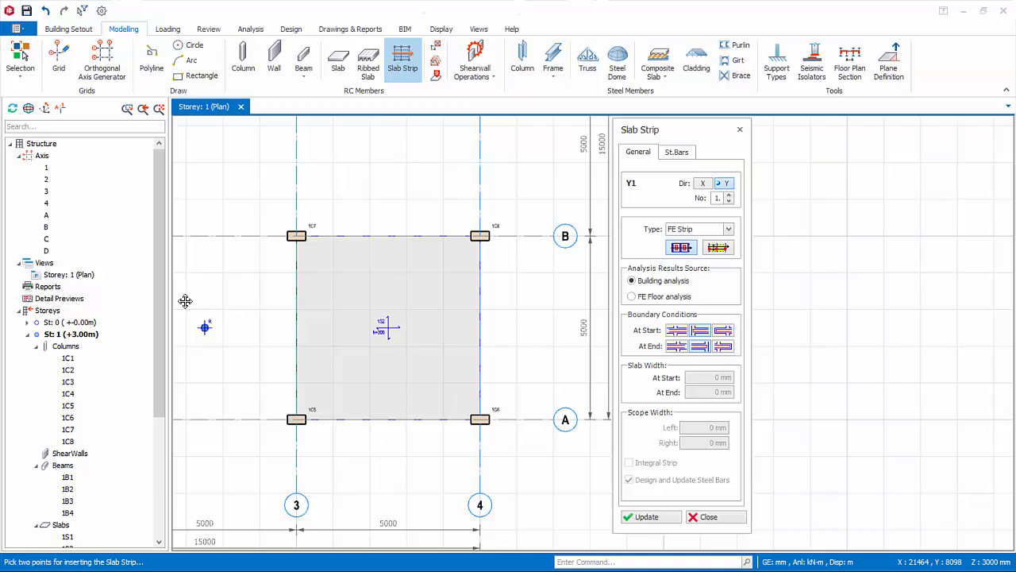
middle_click_drag(185, 301, 187, 308)
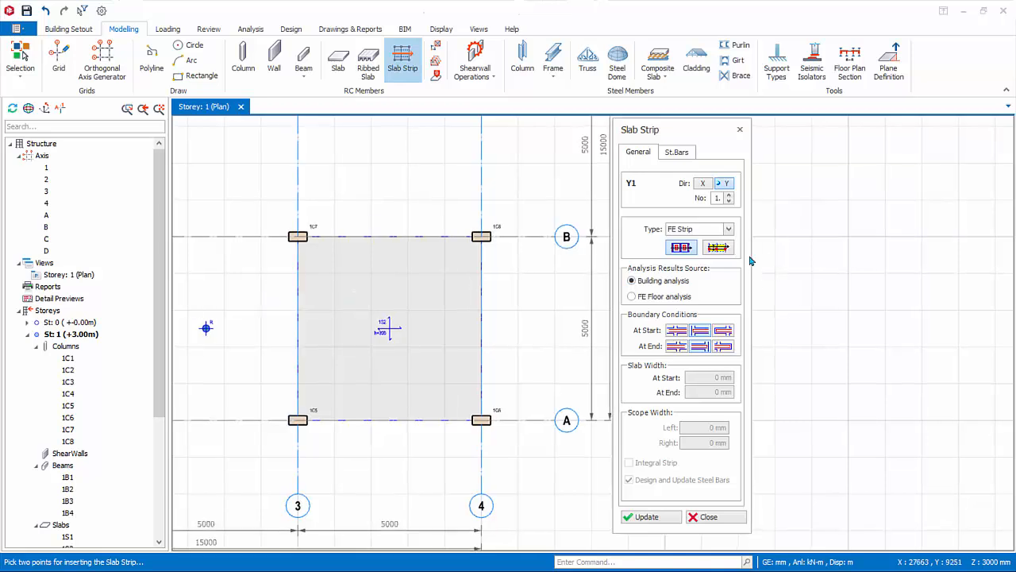
left_click(724, 250)
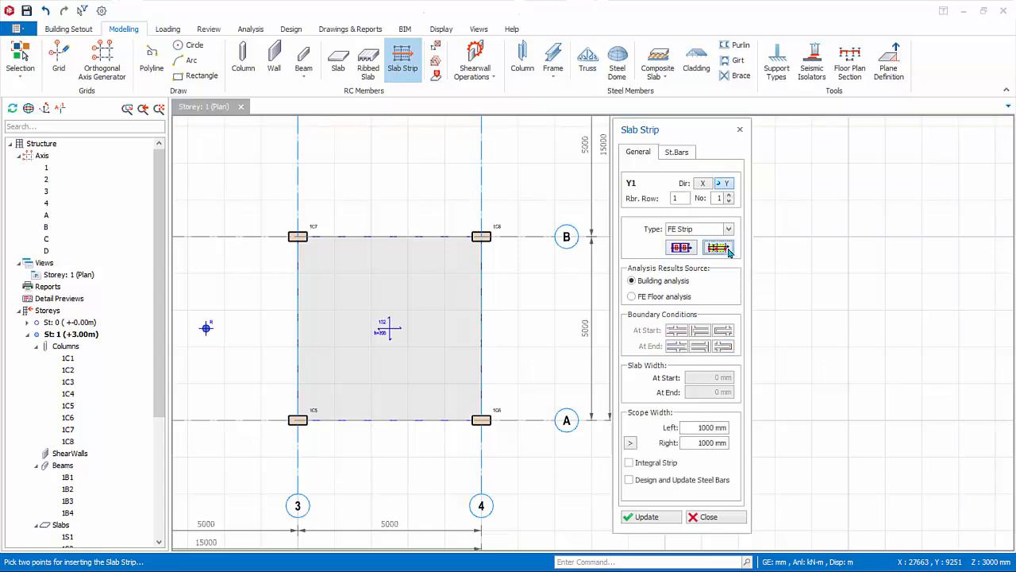
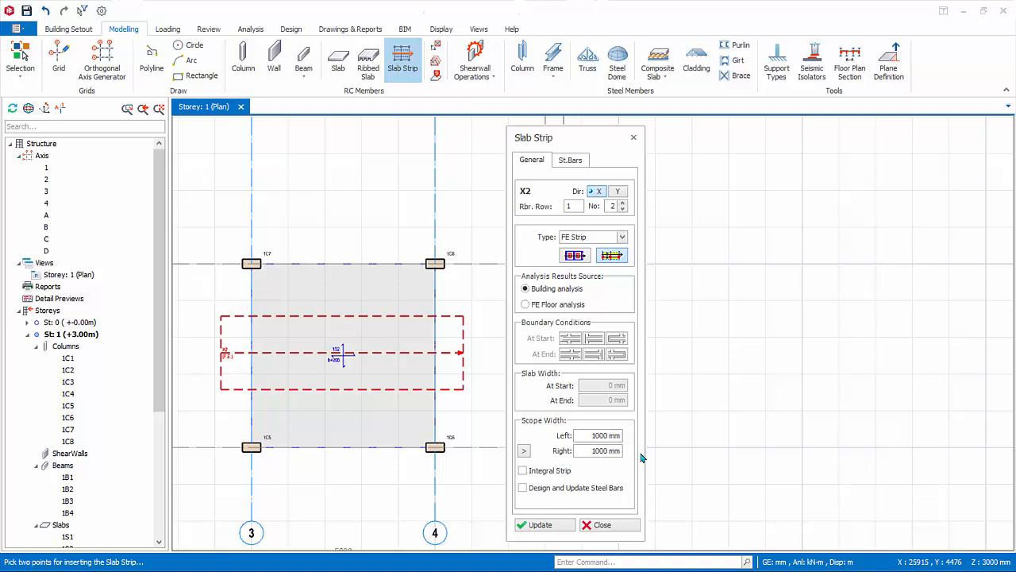
Extend the X2 strip's scope width to the beamless slab's edges by picking them, giving 2425 mm left and 2575 mm right, and update it.
left_click(618, 436)
left_click(585, 451)
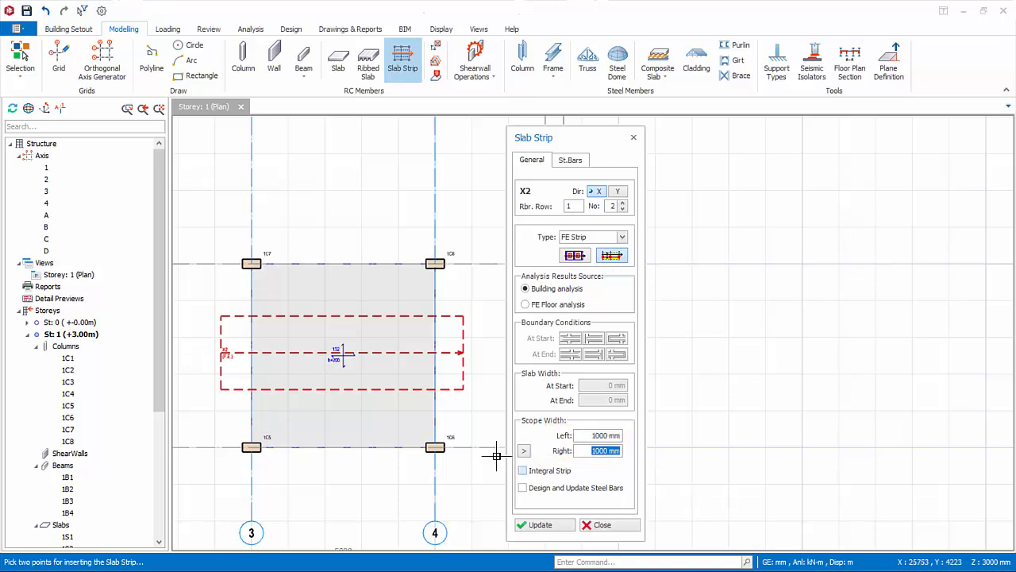
left_click(524, 451)
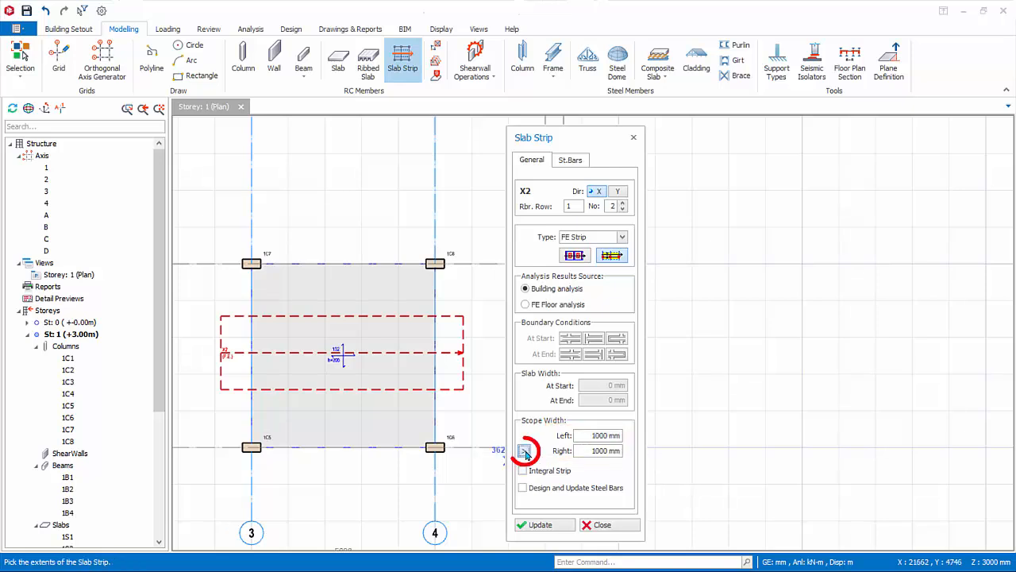
left_click(326, 262)
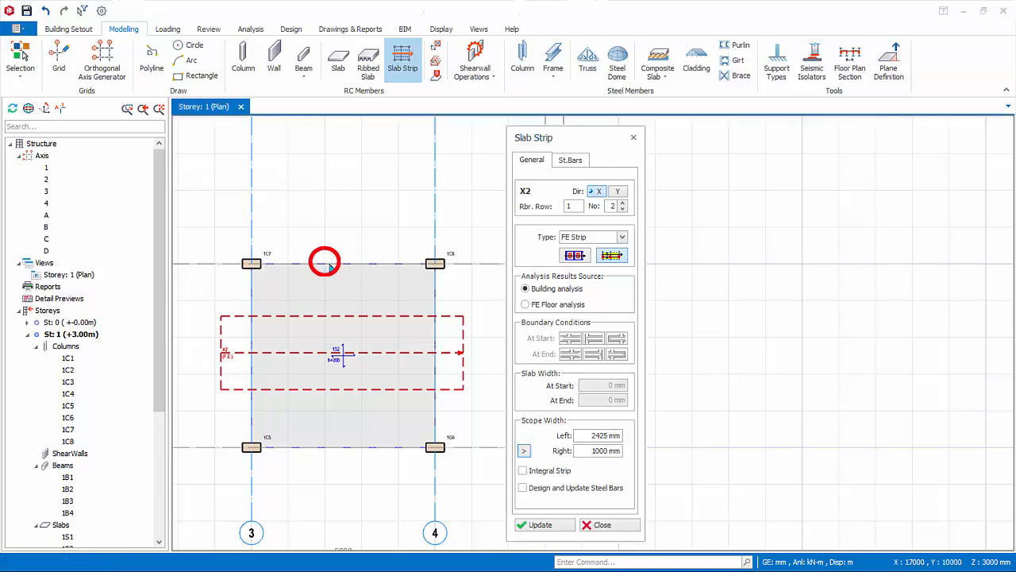
left_click(592, 435)
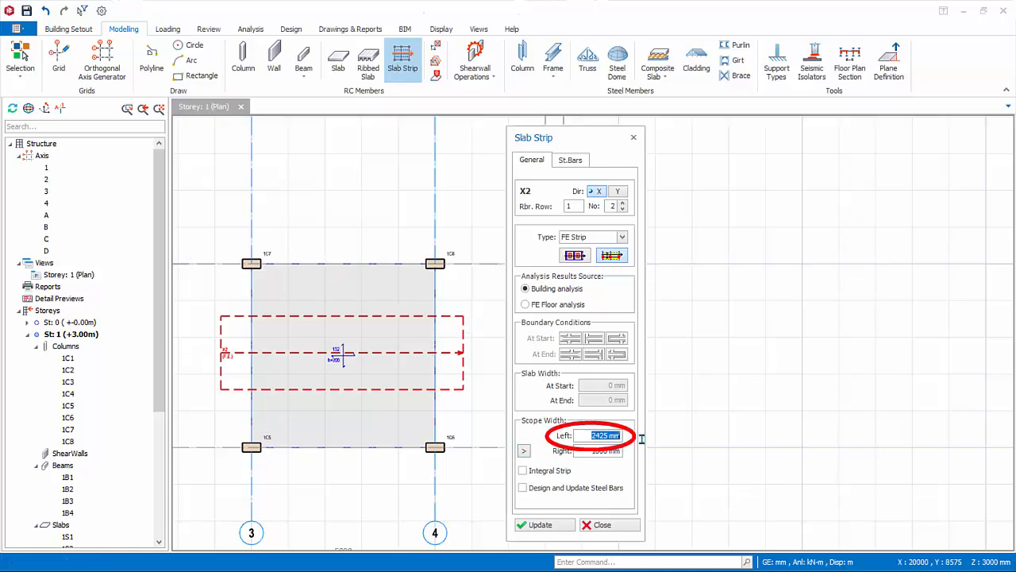
left_click(525, 451)
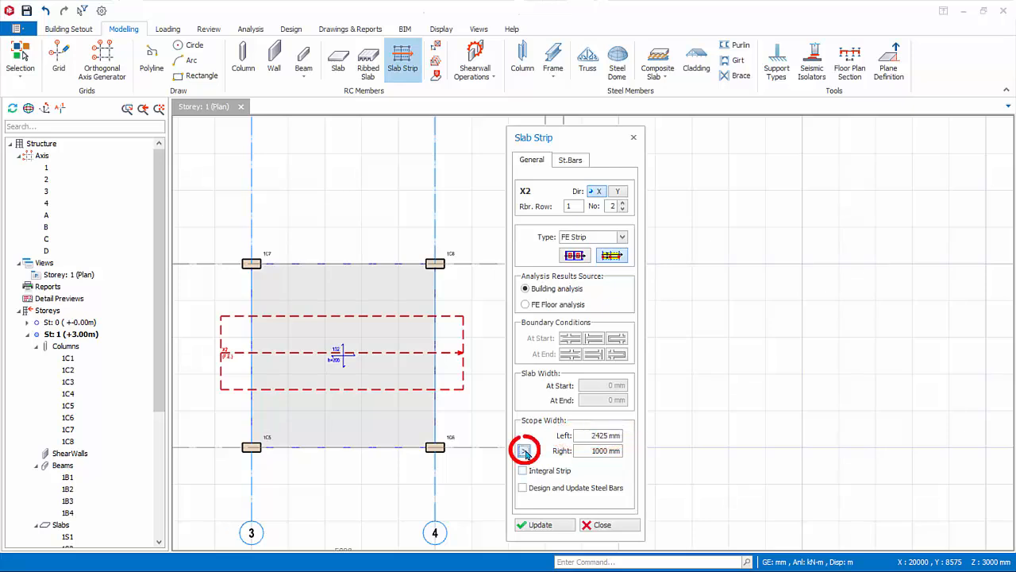
left_click(326, 446)
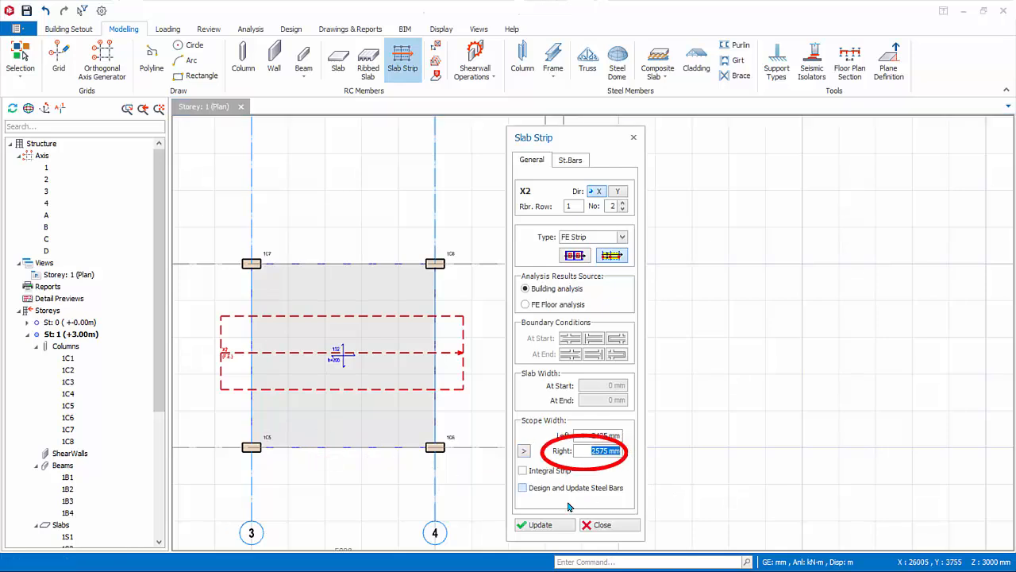
left_click(543, 526)
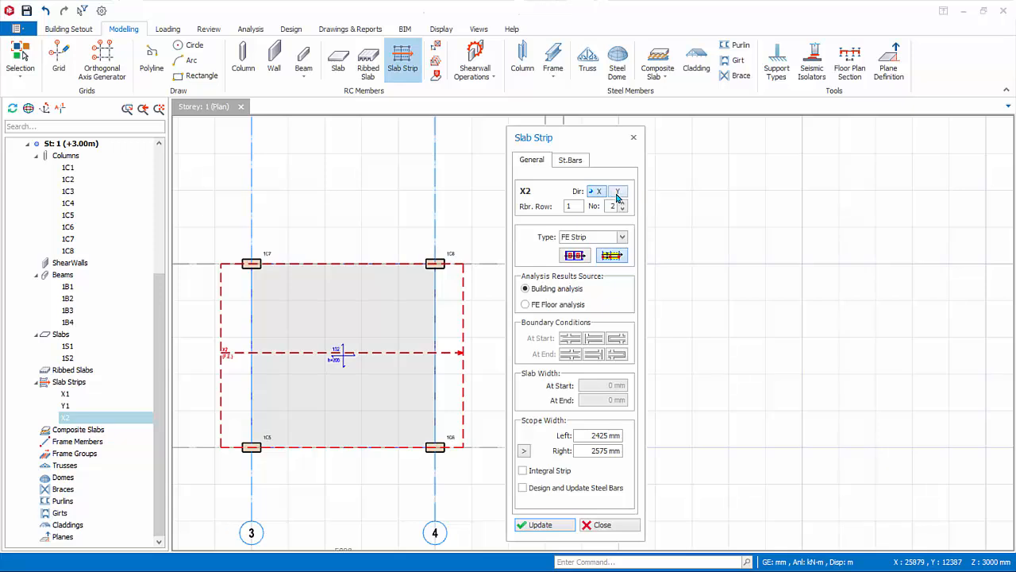
Insert a Y-direction FE strip through the middle of the beamless slab between axes 3 and 4, running past both slab edges.
left_click(618, 195)
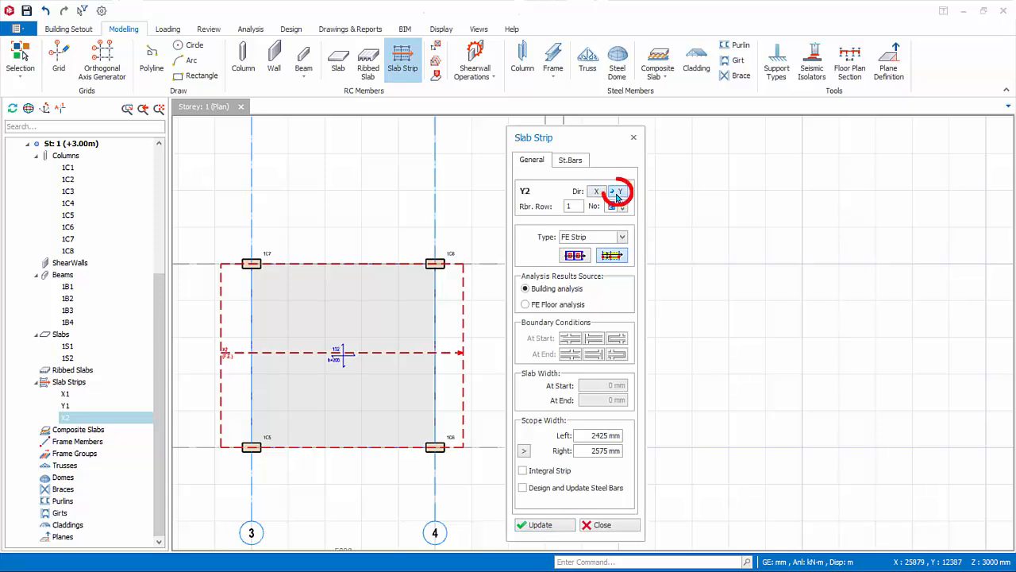
left_click(340, 481)
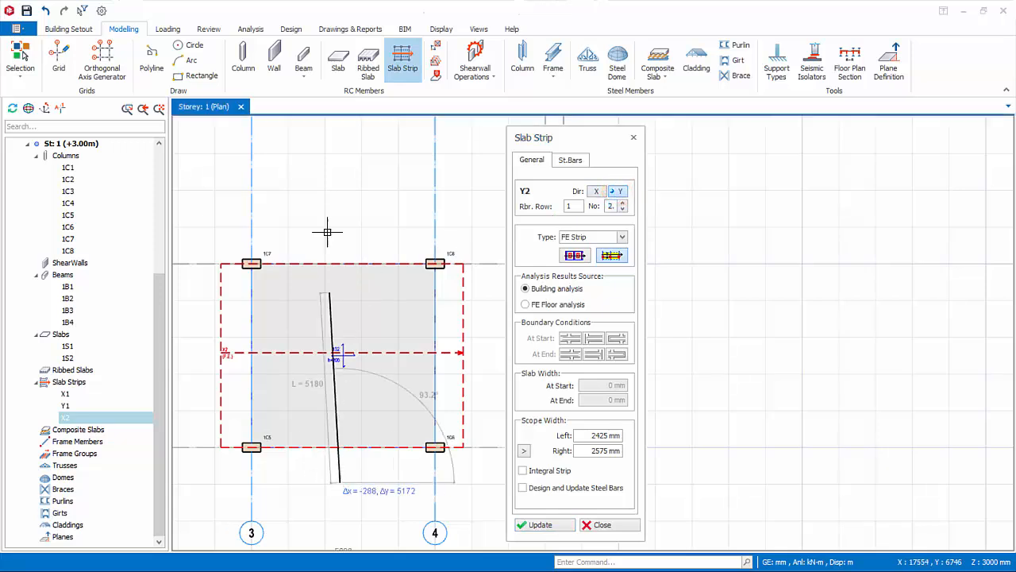
left_click(345, 216)
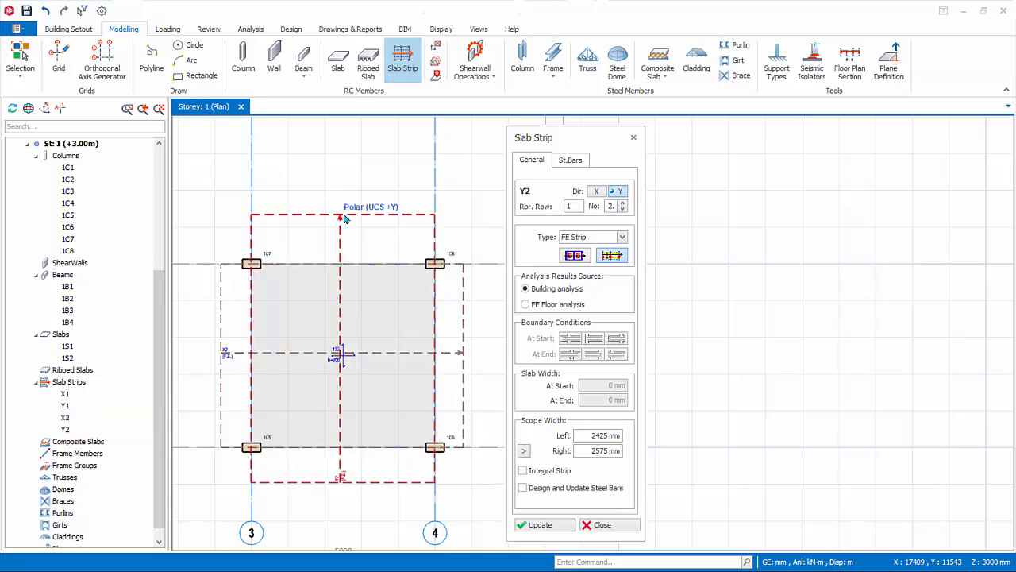
Pick the slab edge on axis 4 as the Y2 strip's scope extent, update the strip and finish the slab strip command.
left_click(530, 453)
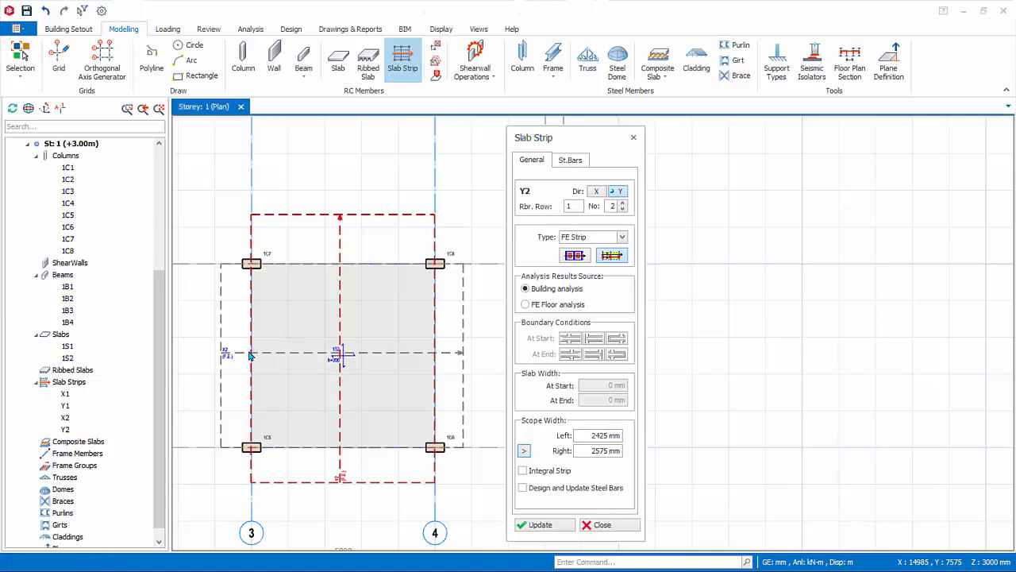
left_click(525, 451)
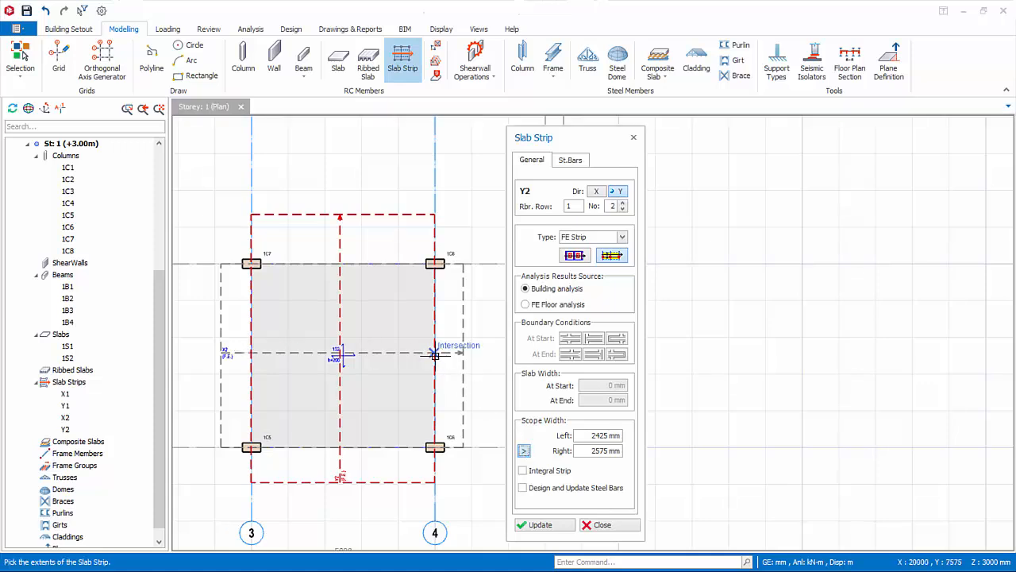
left_click(435, 355)
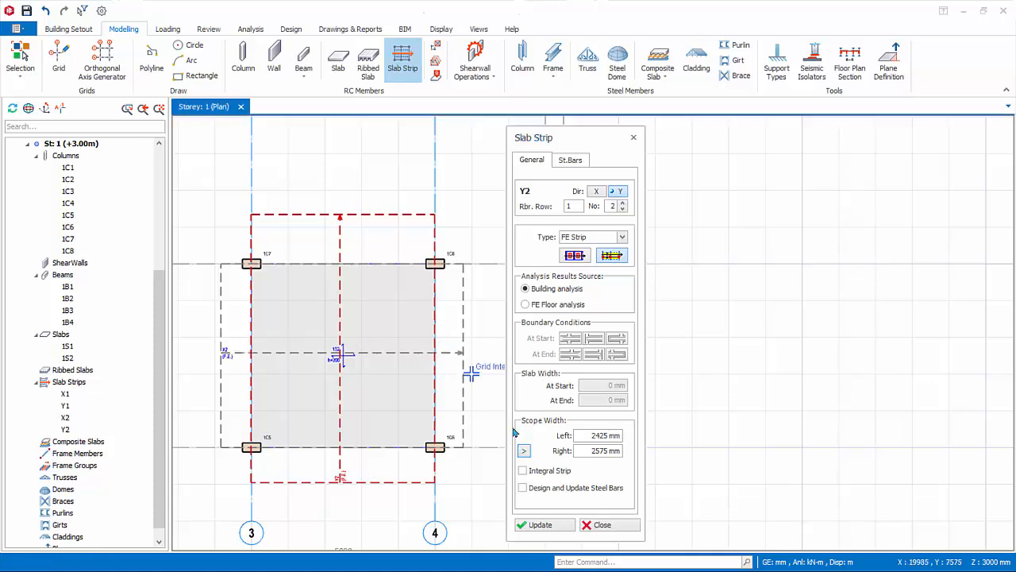
left_click(540, 525)
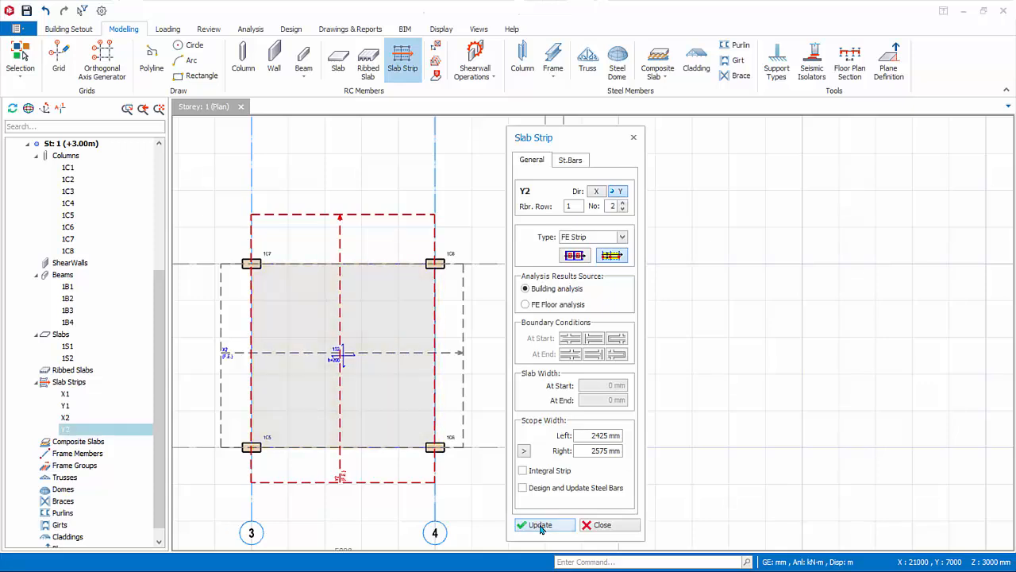
left_click(612, 530)
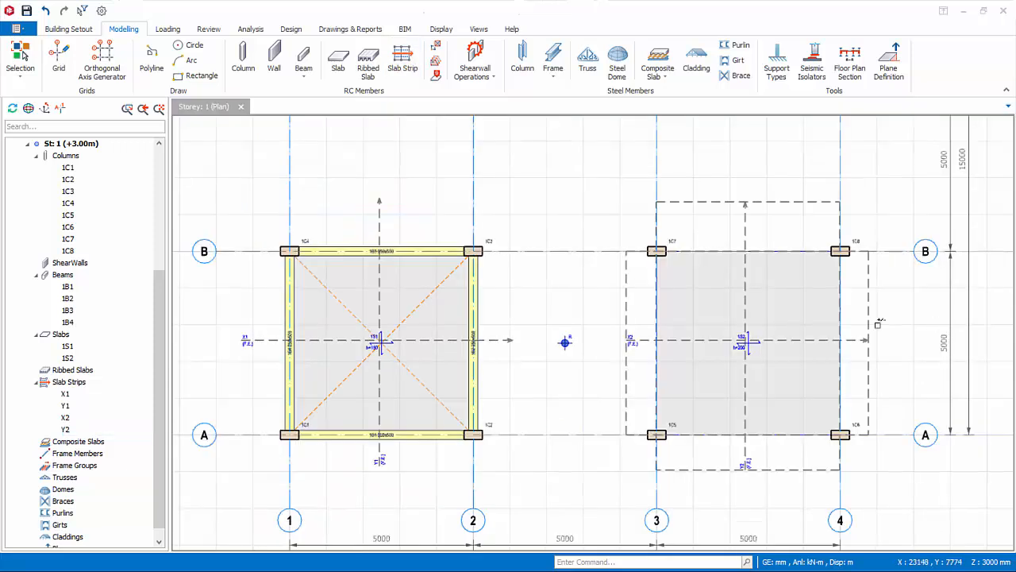
In the building analysis materials, review the slabs' Grade 500 (Type 2) rebar table, filtered to the diameters enabled for slabs.
left_click(250, 29)
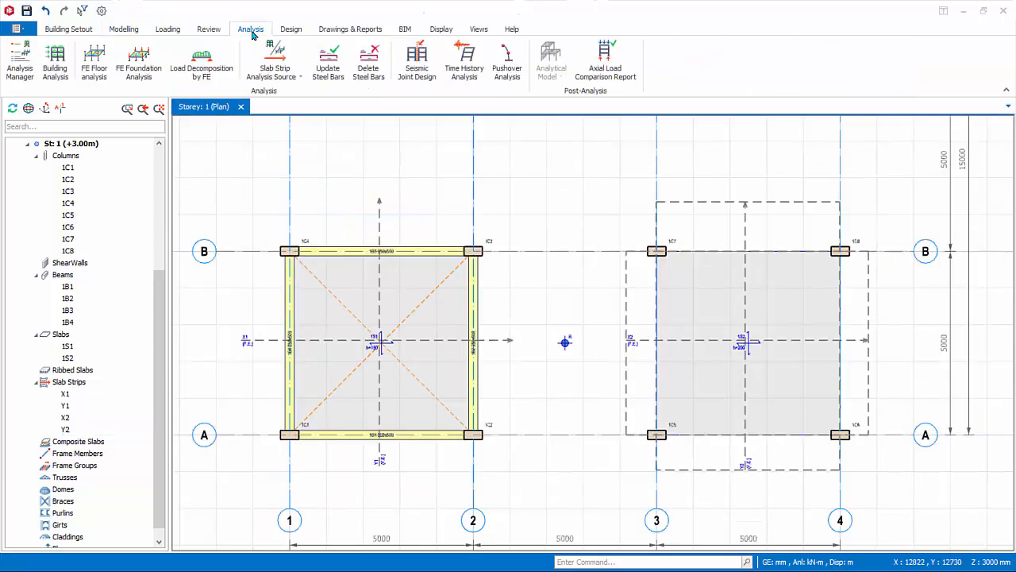
left_click(56, 73)
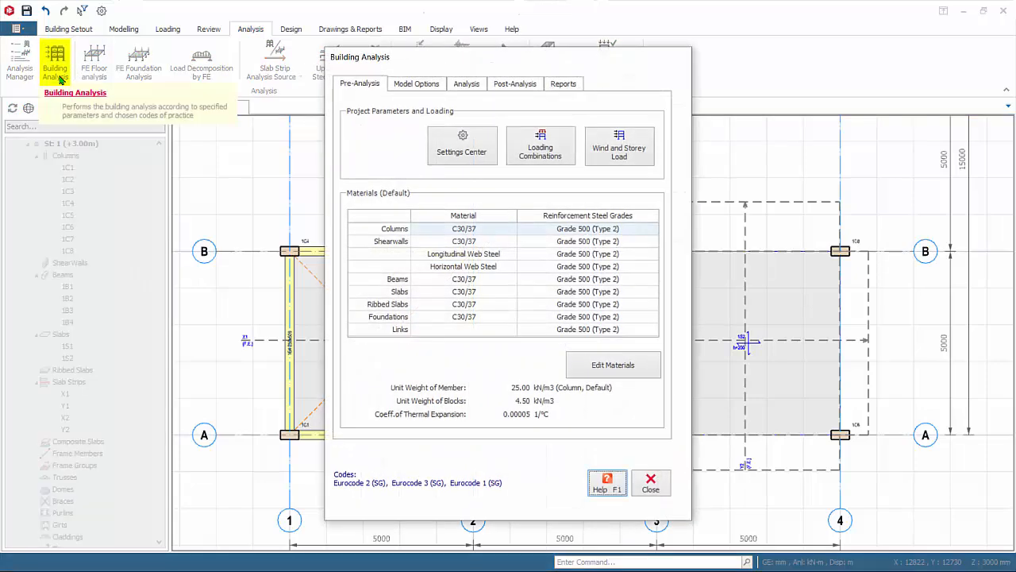
left_click(595, 373)
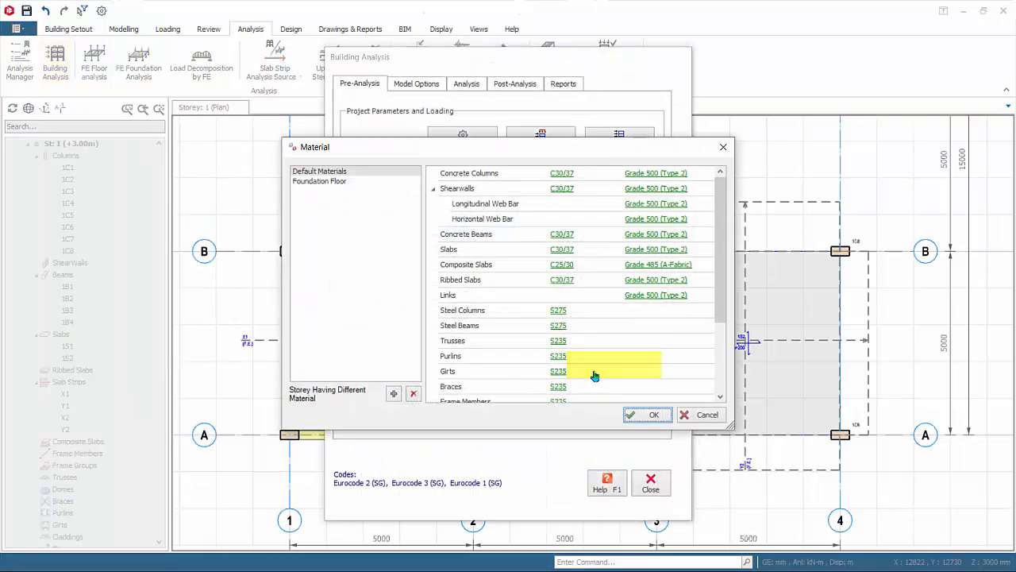
left_click(669, 253)
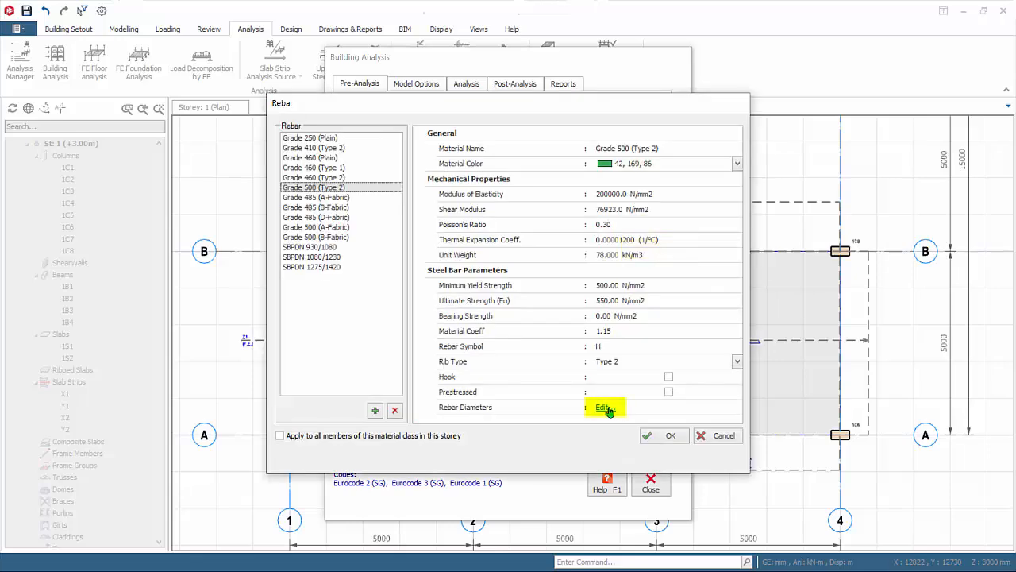
left_click(609, 409)
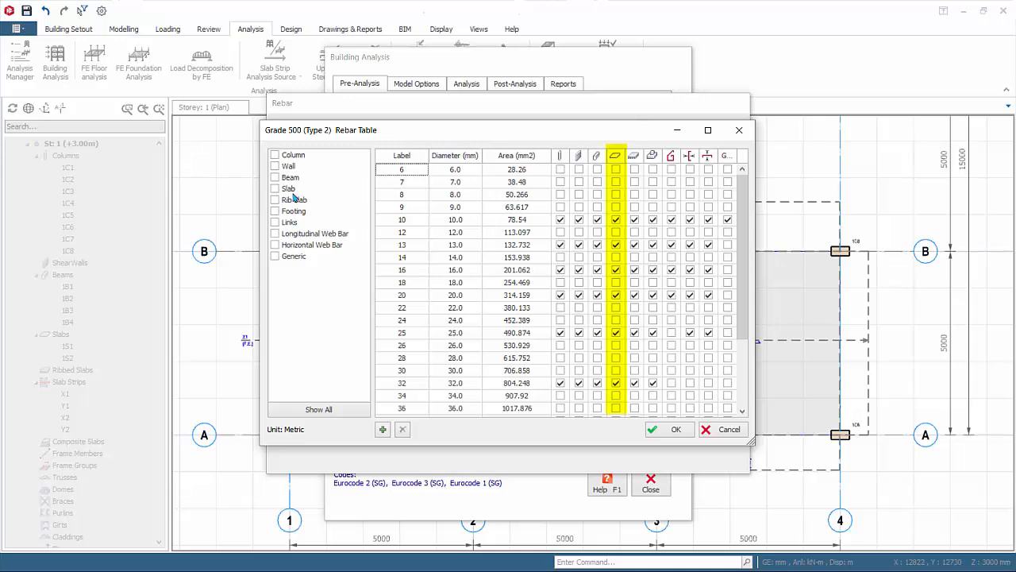
left_click(273, 189)
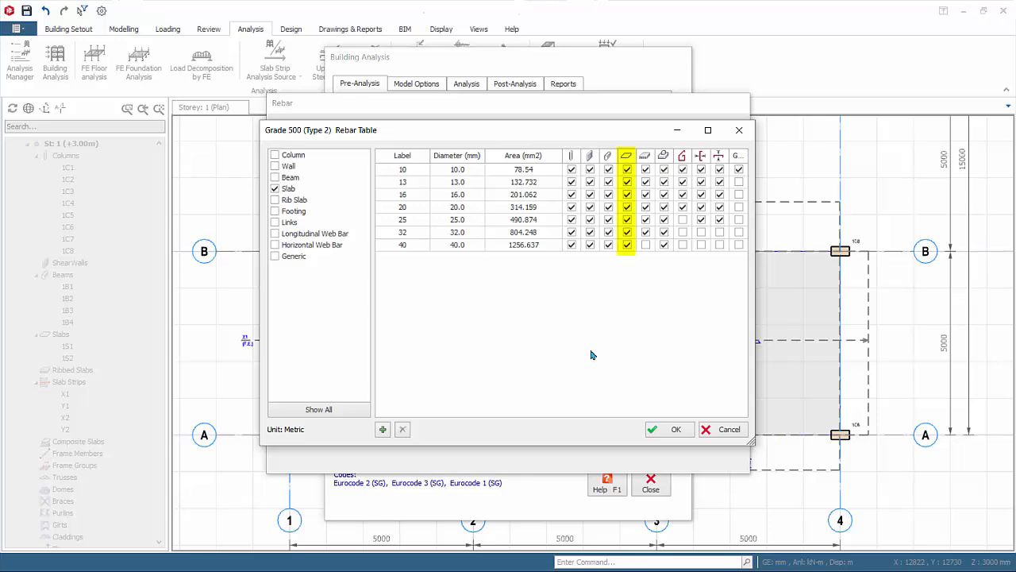
left_click(674, 430)
left_click(651, 438)
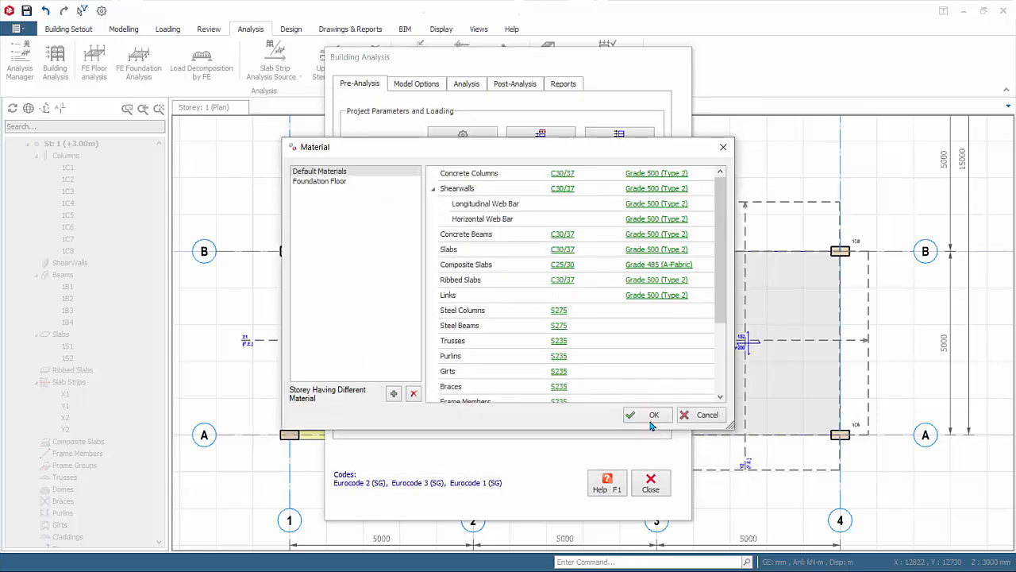
left_click(649, 421)
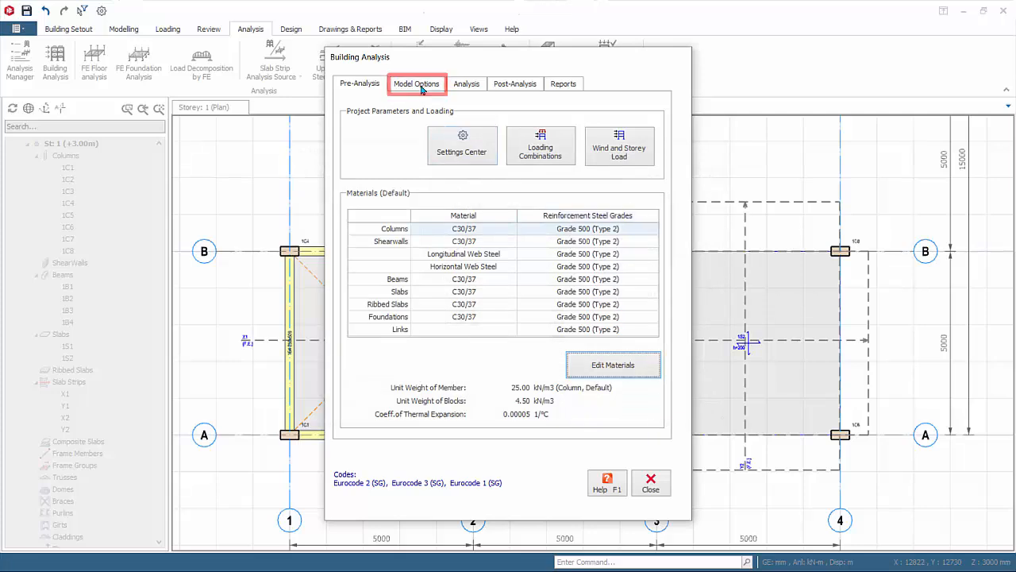
Include slabs in the building analysis model, with storey 1 (+3.00m) meshed and a minimum shell element size of 800 mm.
left_click(416, 84)
left_click(465, 107)
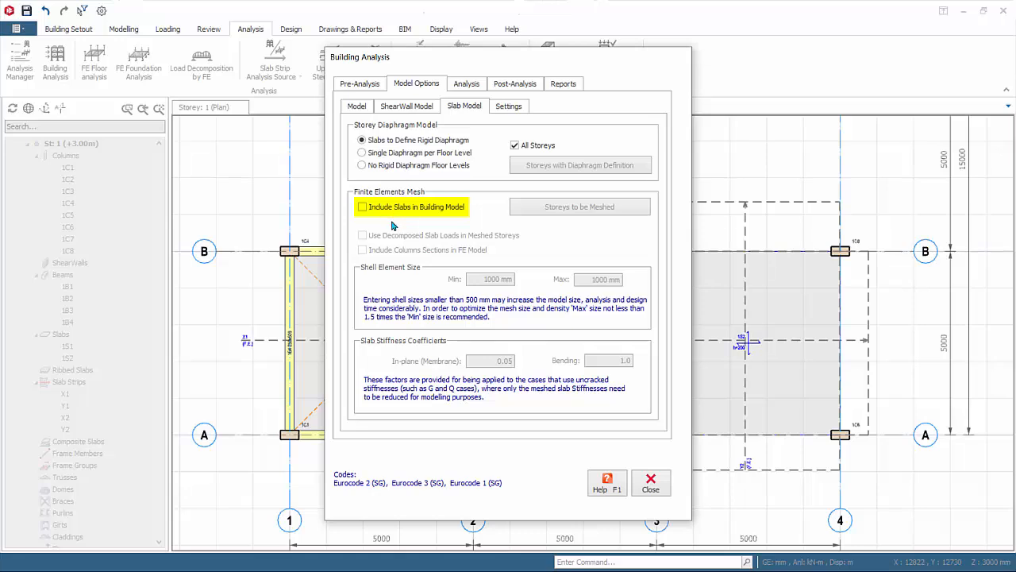
left_click(362, 206)
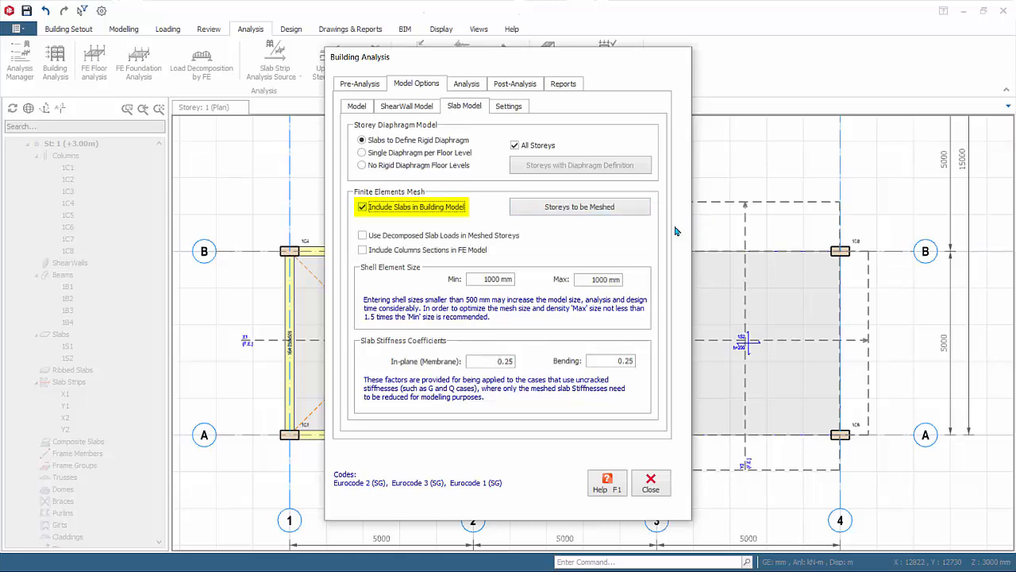
left_click(640, 208)
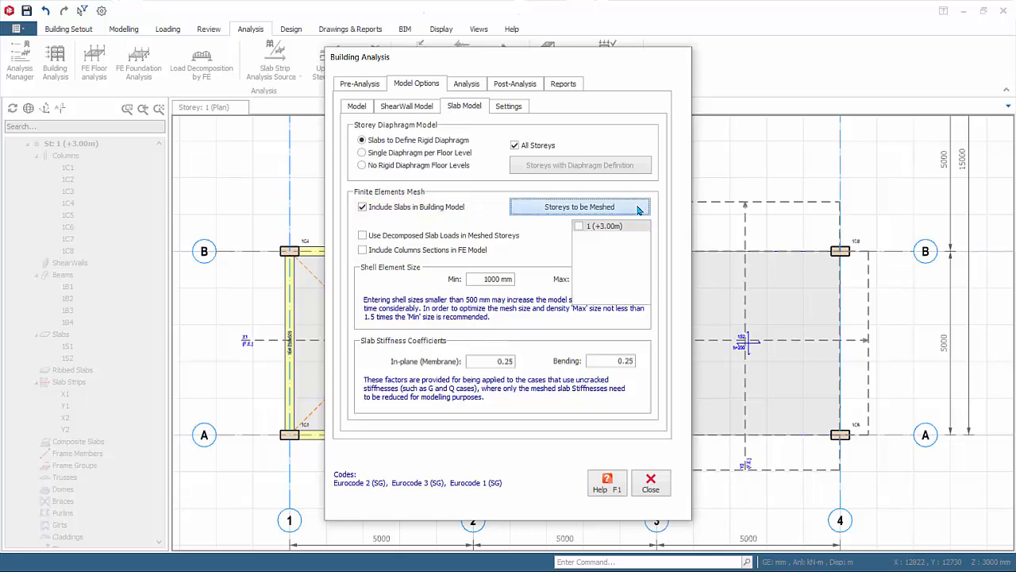
left_click(580, 227)
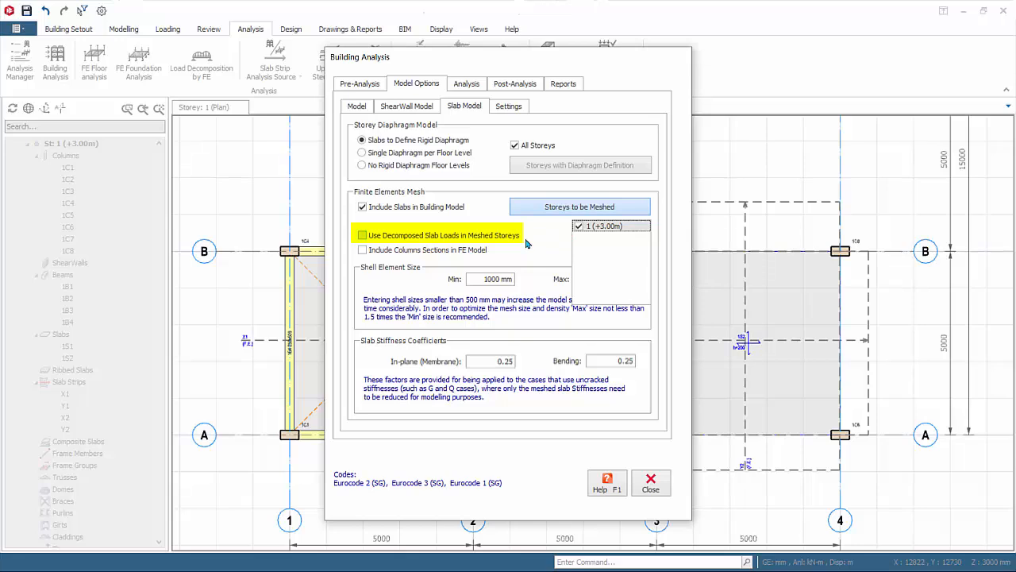
left_click(539, 210)
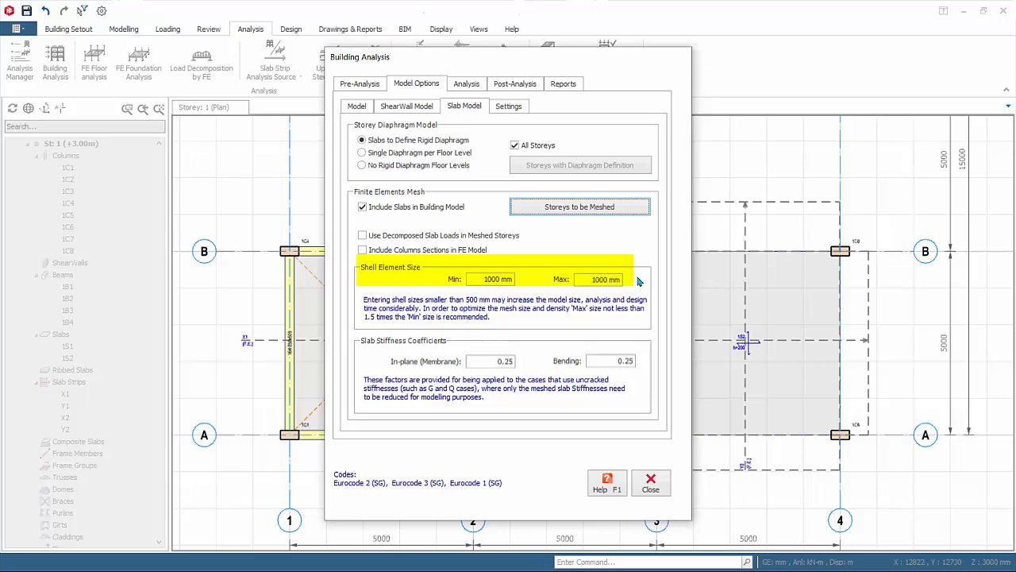
double_click(492, 279)
type("800")
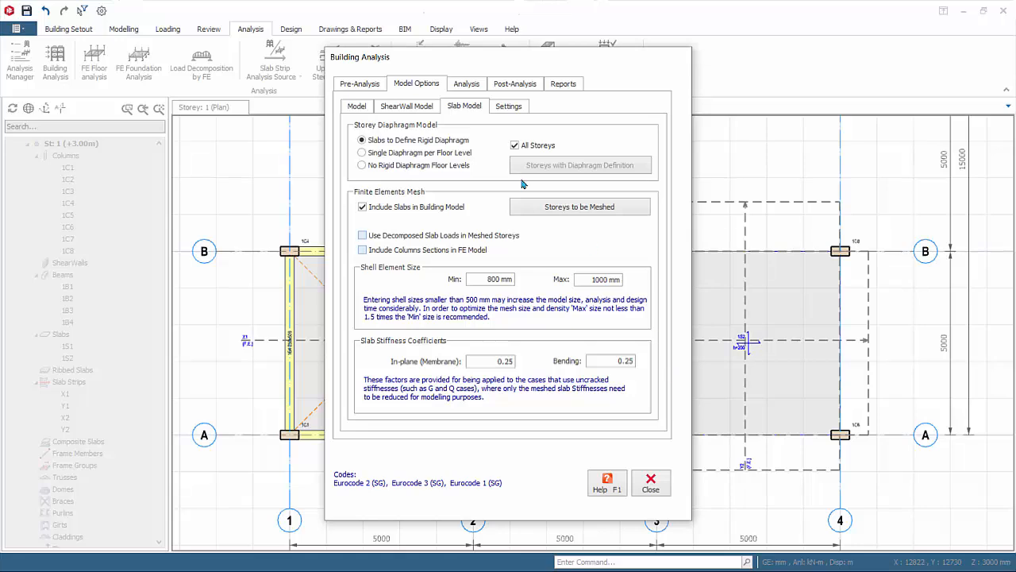
Run the building analysis without any batch member design, acknowledge the storey drift message and close the analysis dialog.
left_click(462, 85)
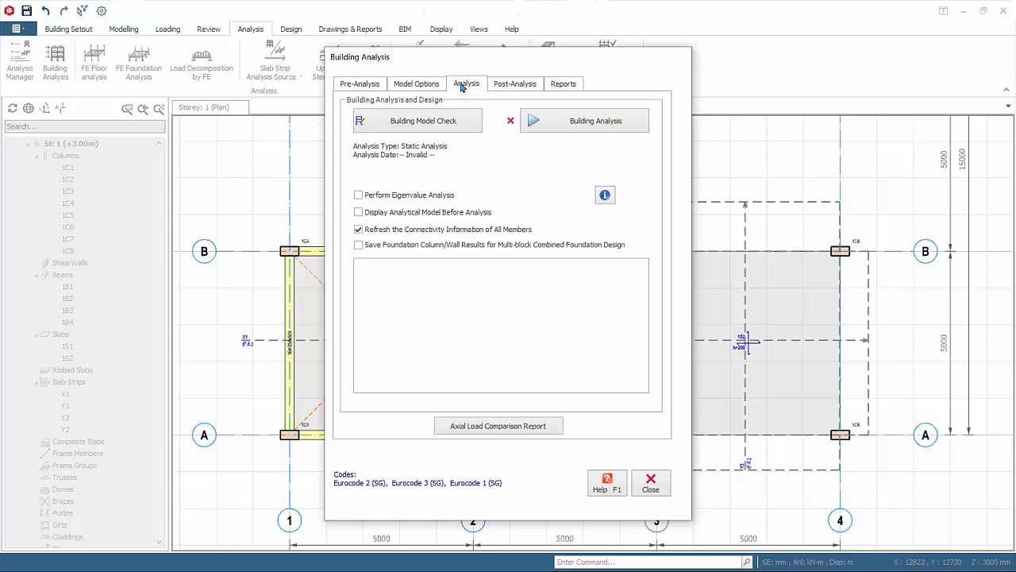
left_click(586, 127)
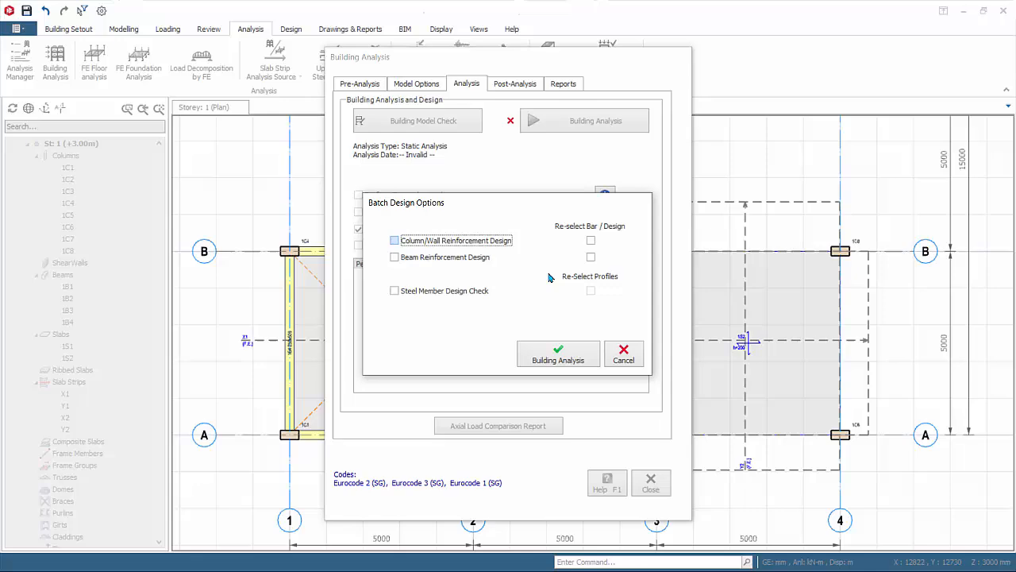
left_click(558, 355)
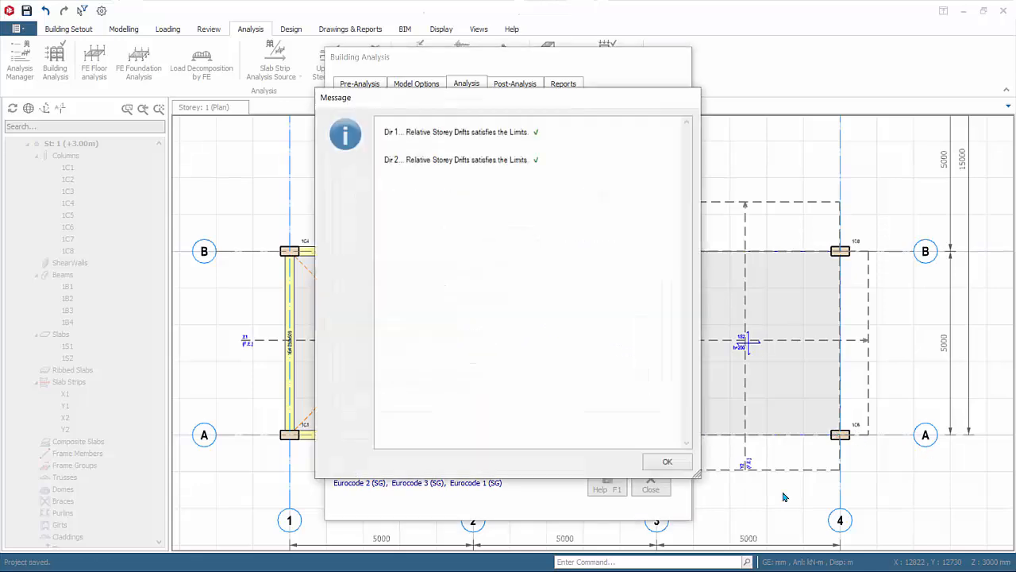
left_click(681, 467)
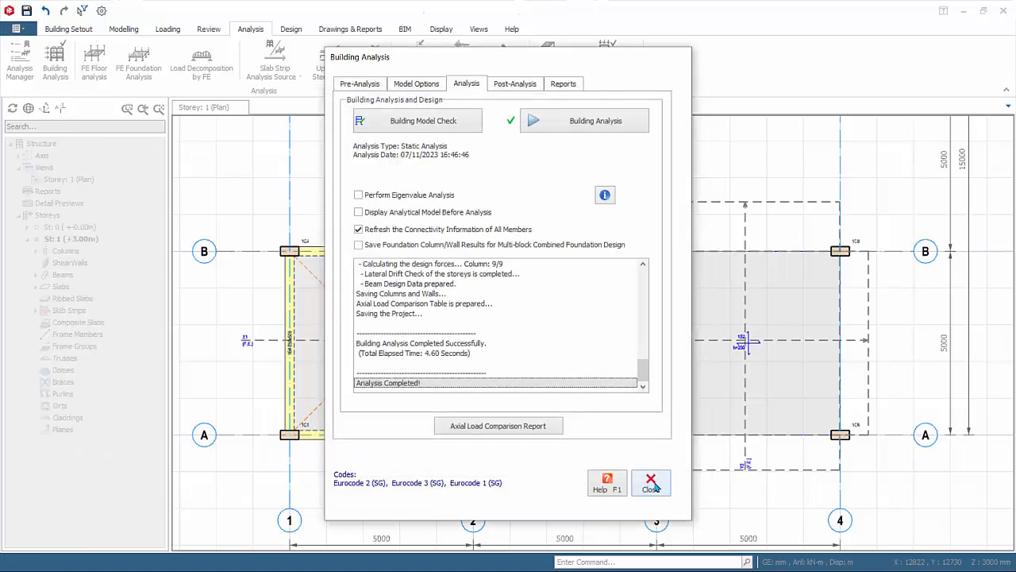
left_click(650, 484)
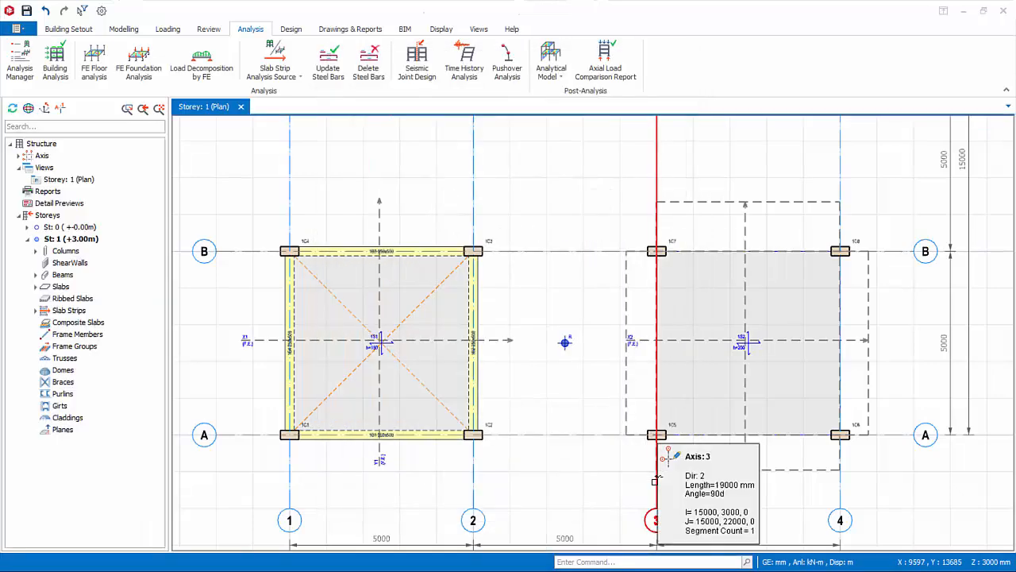
Open the analytical model of the building analysis to inspect both meshed slabs and their strips.
left_click(467, 62)
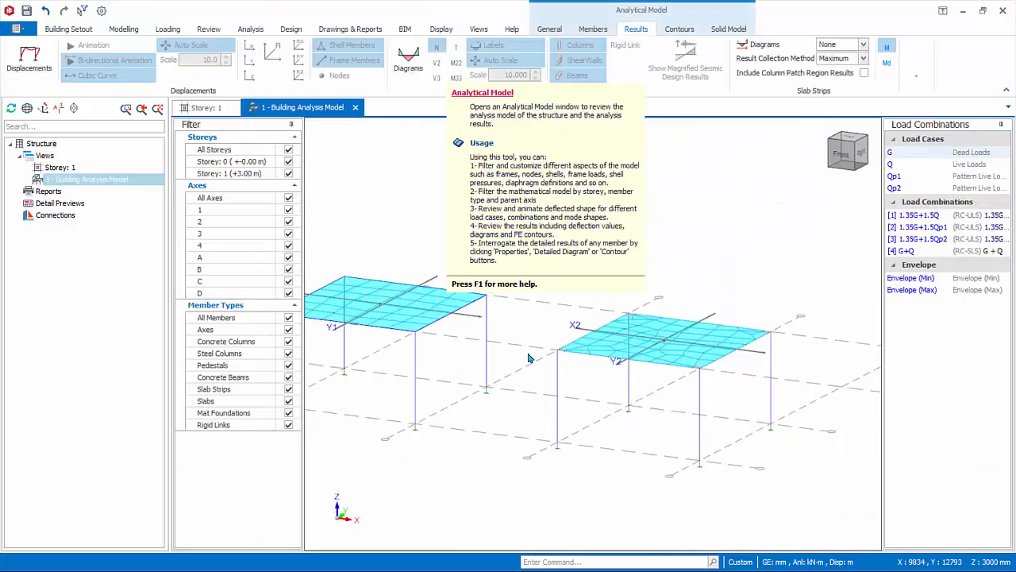
middle_click_drag(599, 390, 639, 398)
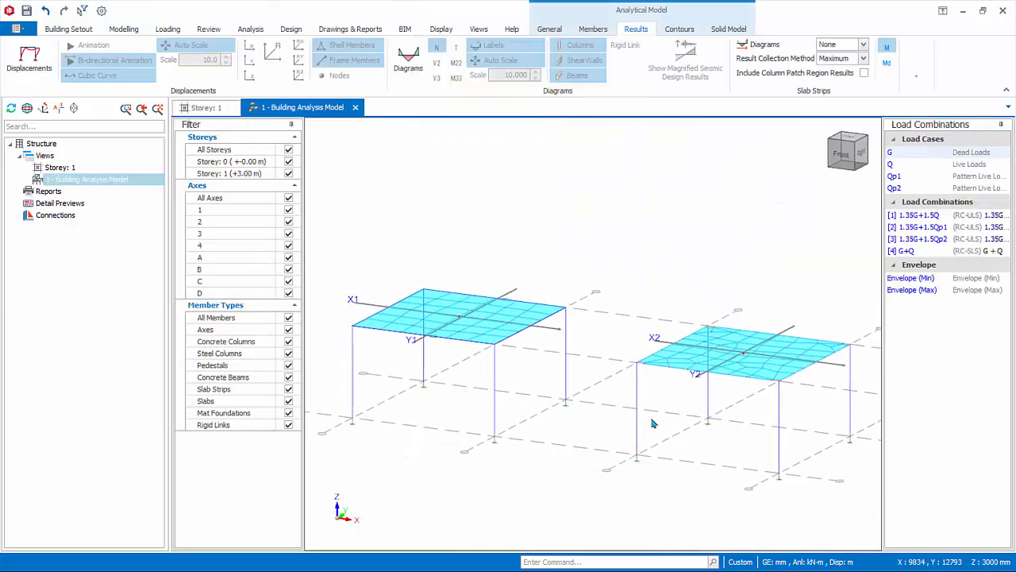
Display the displaced shape of both slabs under dead load case G and hide it again.
middle_click_drag(660, 459, 648, 435, "shift")
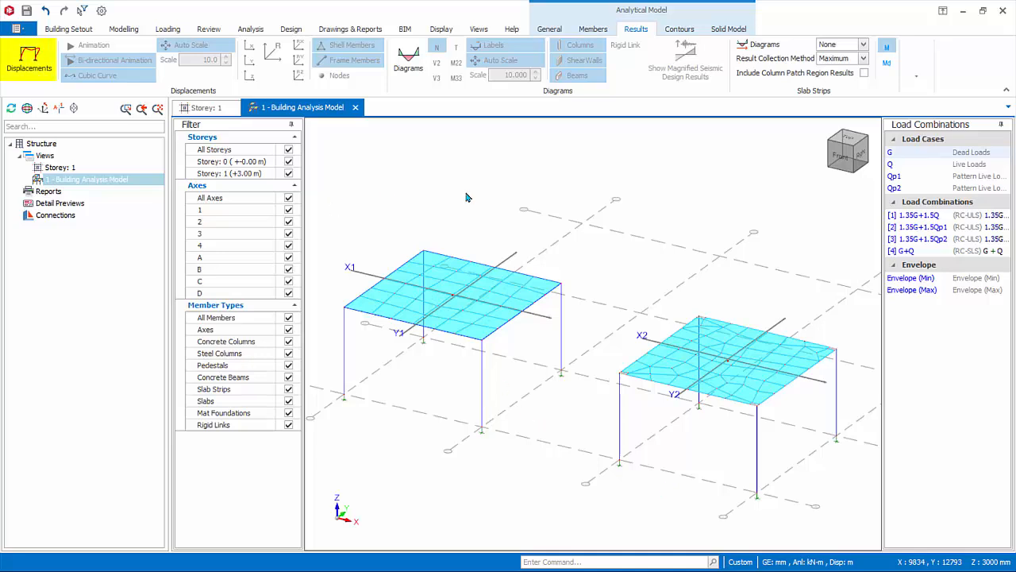
left_click(27, 69)
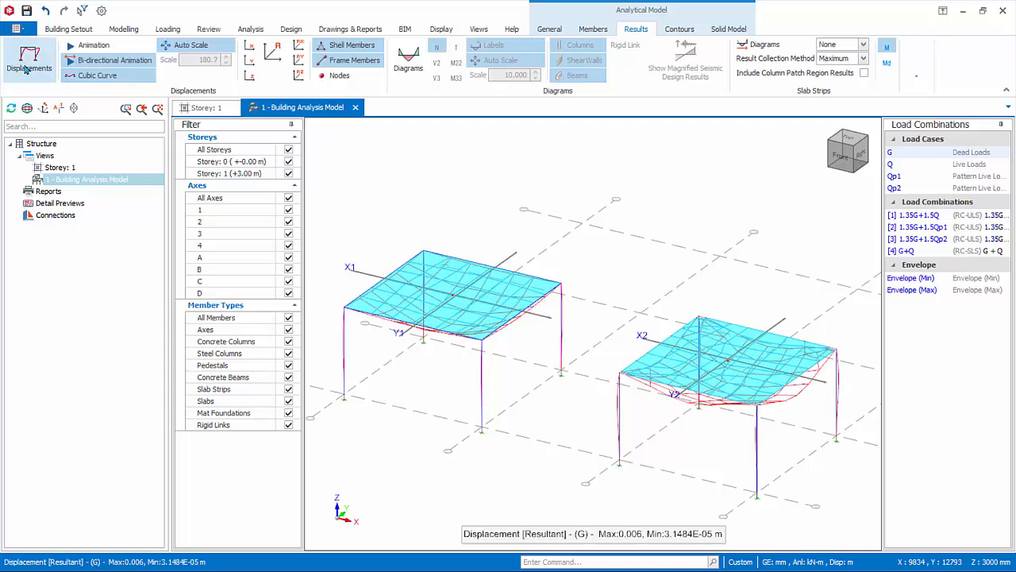
left_click(27, 68)
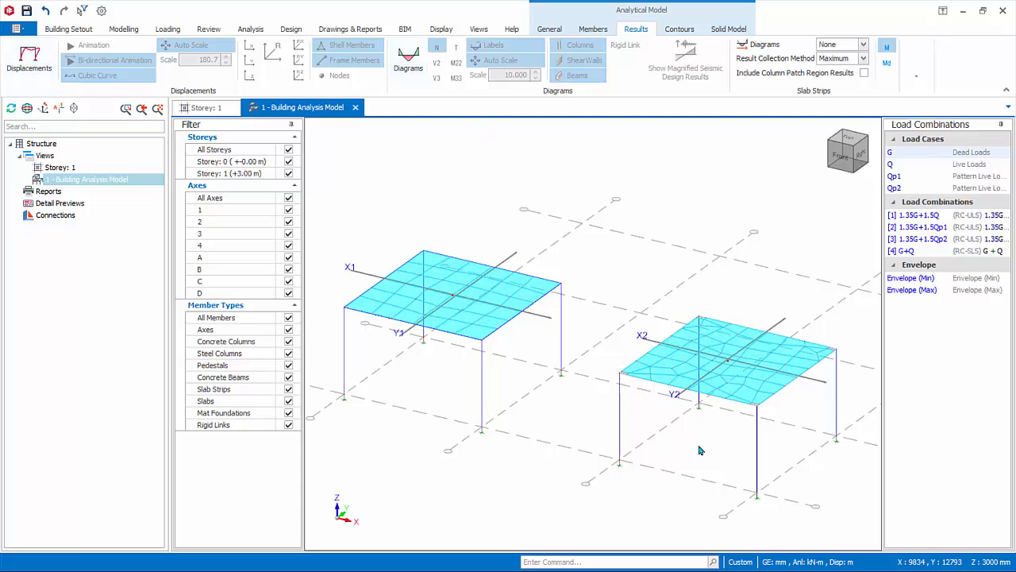
Inspect the beam-supported slab's mesh and the properties of a shell element near its edge beam.
scroll(701, 450, "up", 4)
middle_click_drag(681, 463, 682, 467)
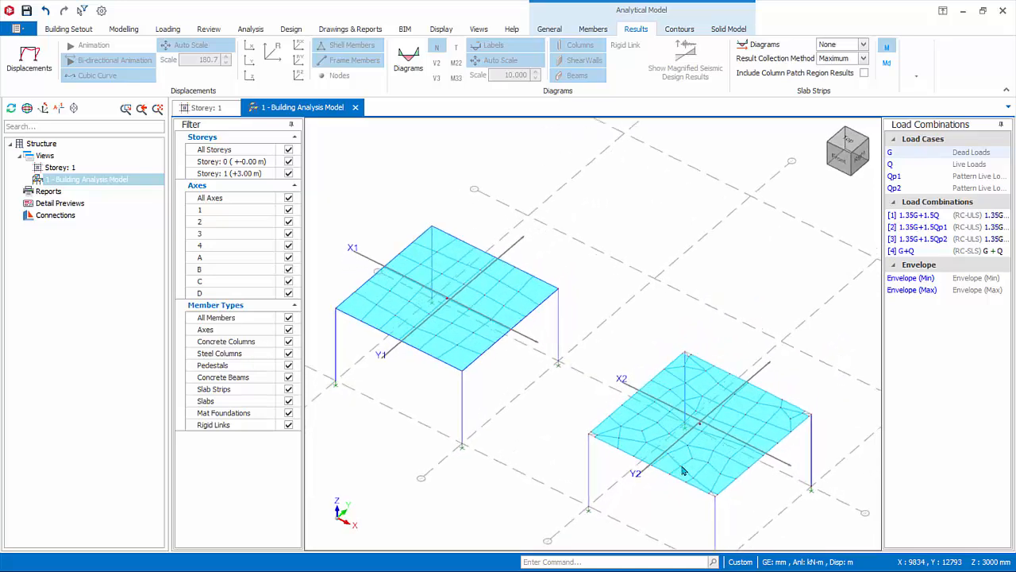
scroll(508, 369, "up", 6)
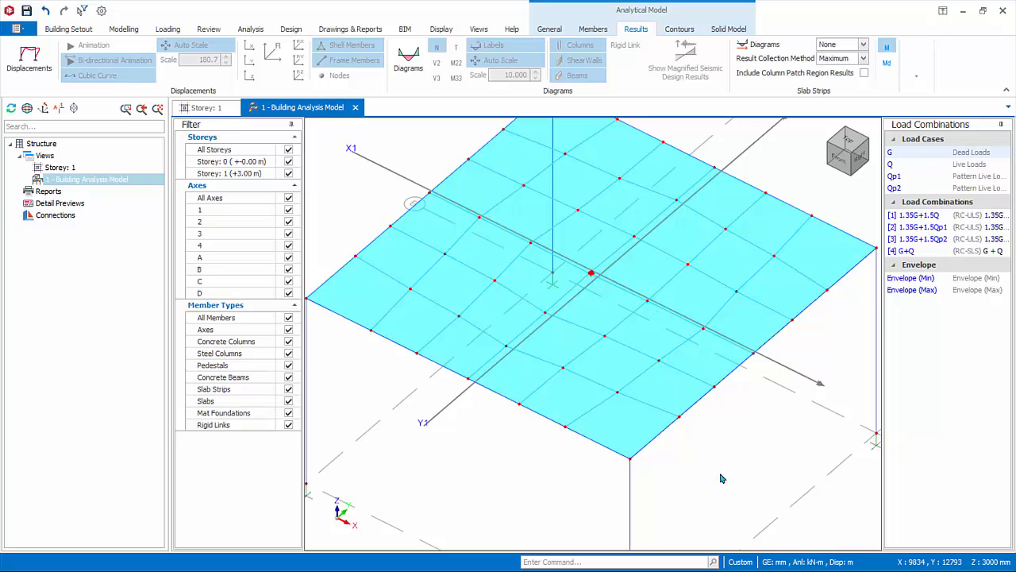
scroll(715, 475, "down", 3)
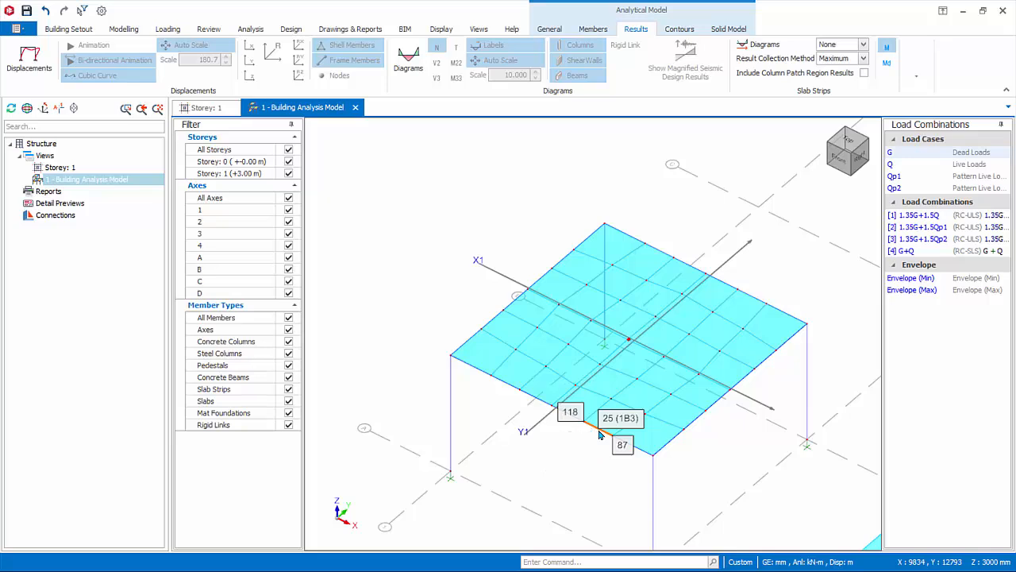
mouse_move(633, 402)
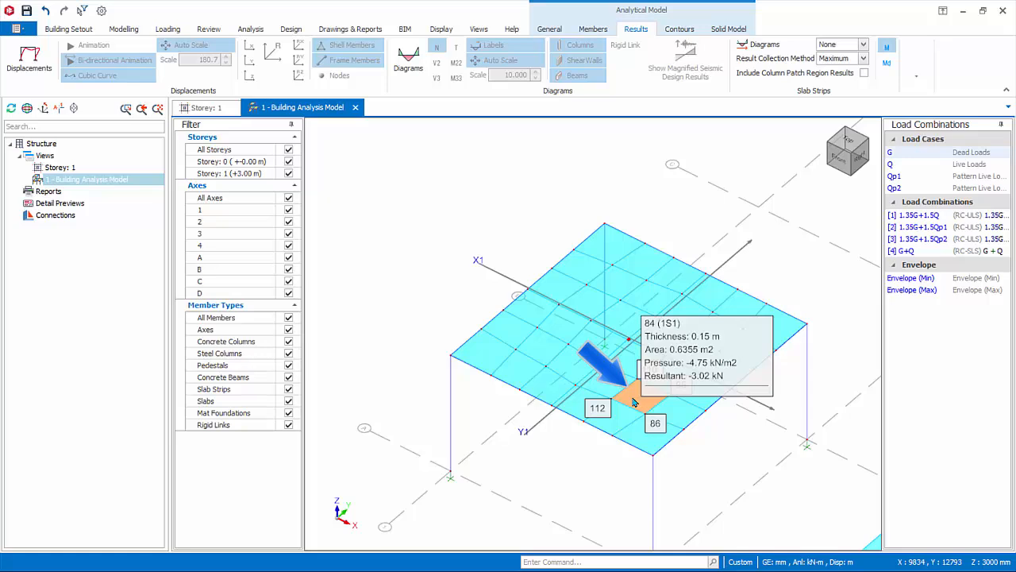
Show the frame loads with their value labels on the beams around the beam-supported slab.
left_click(595, 30)
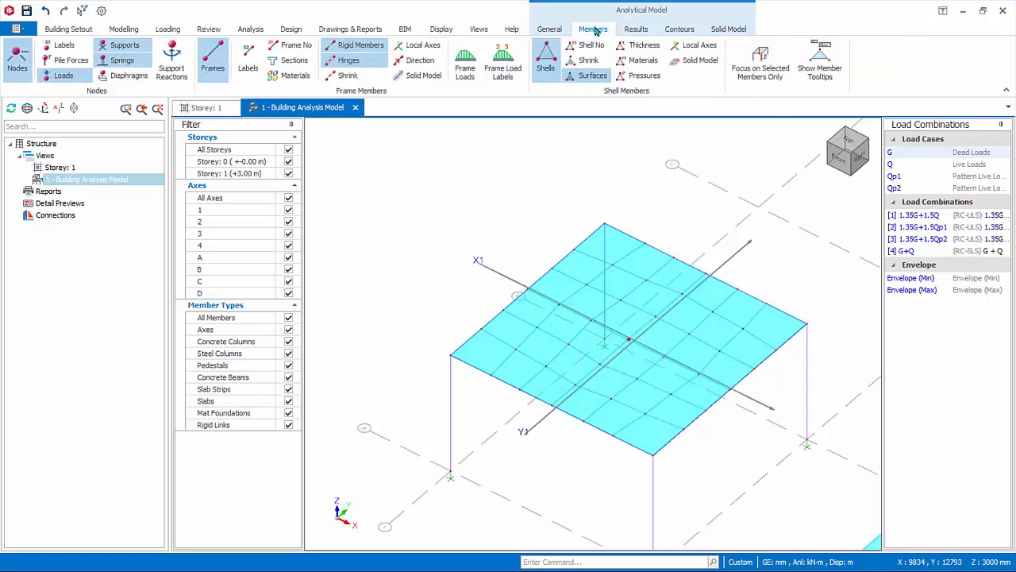
left_click(465, 65)
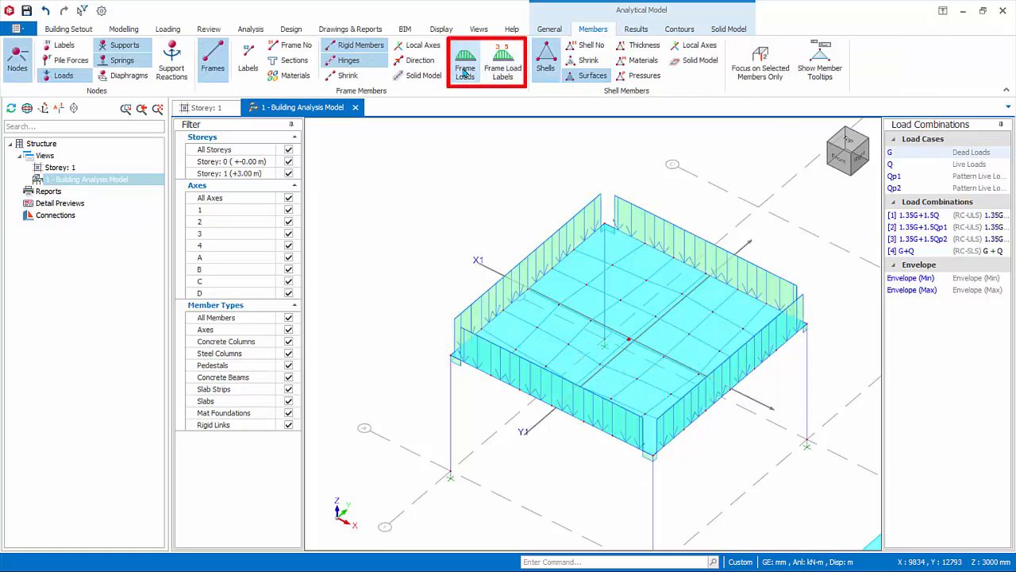
left_click(505, 69)
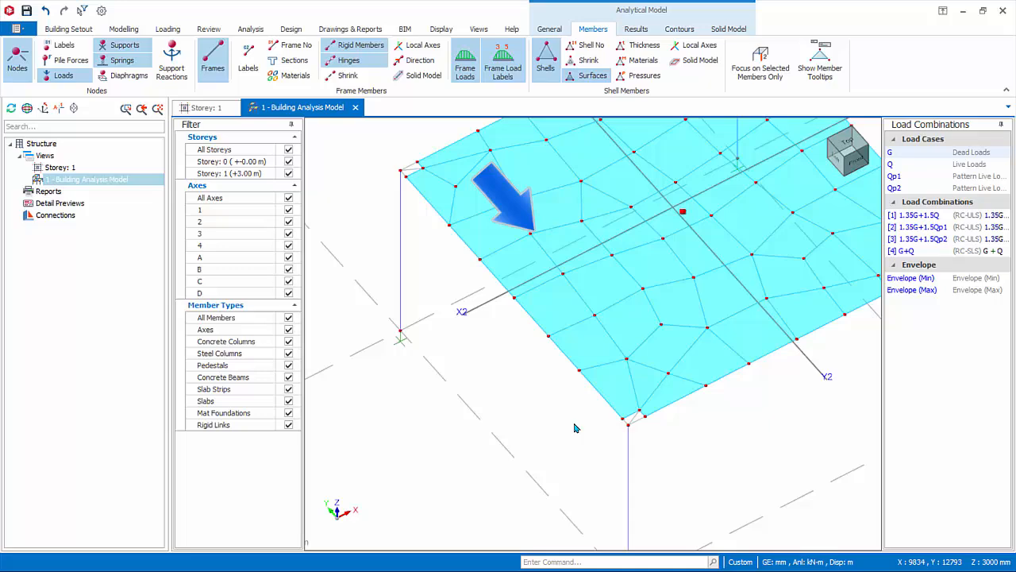
Examine the beamless slab's shell thickness and pressure labels for load cases G and Q, and turn the labels off.
middle_click_drag(577, 426, 481, 501)
scroll(481, 486, "down", 2)
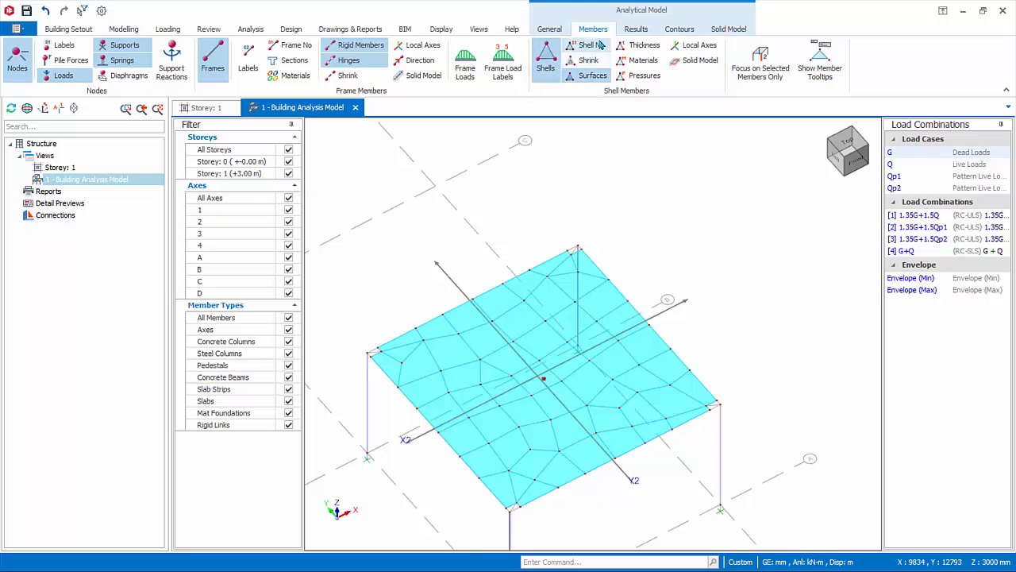
left_click(643, 45)
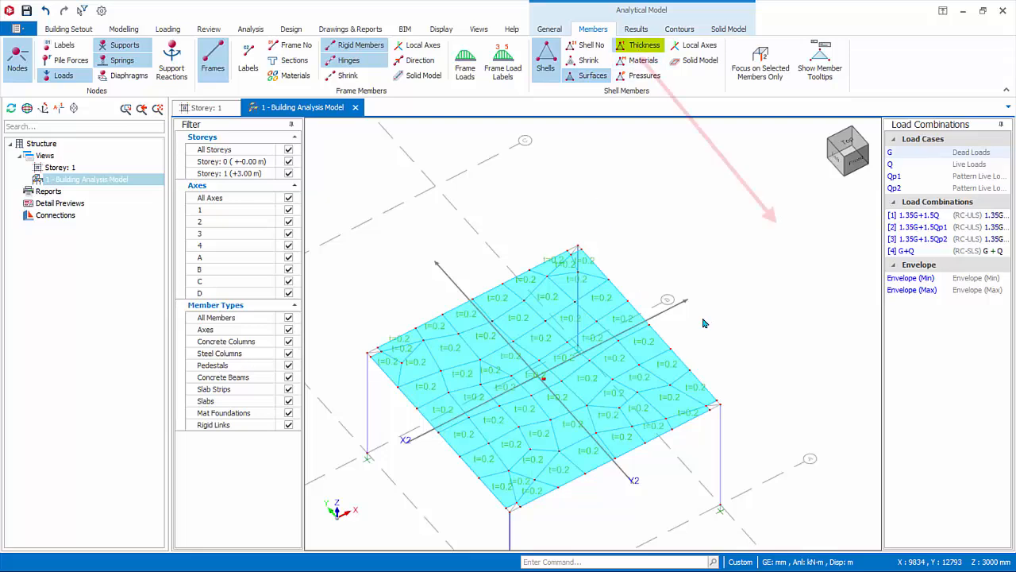
scroll(636, 316, "up", 5)
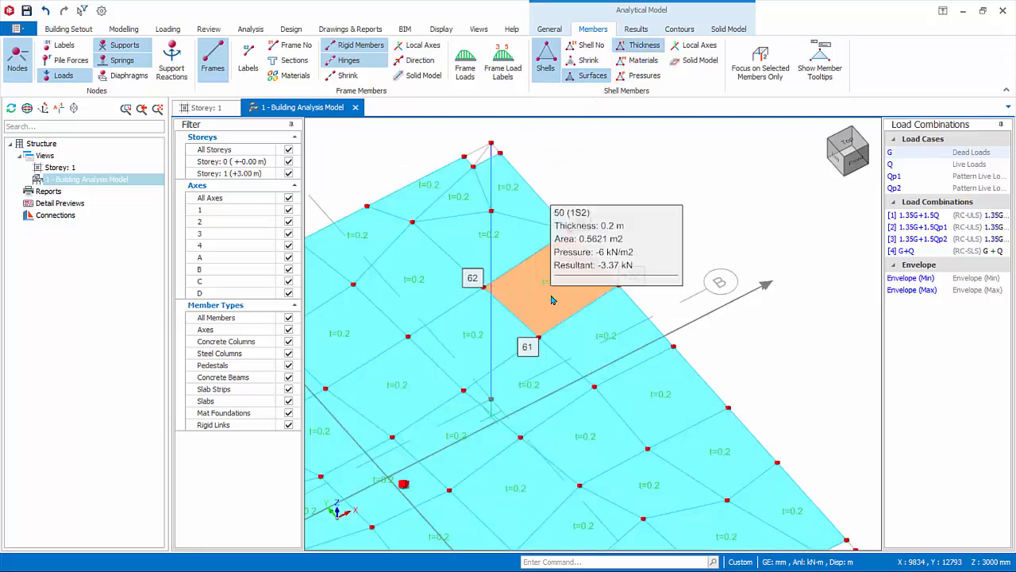
left_click(639, 79)
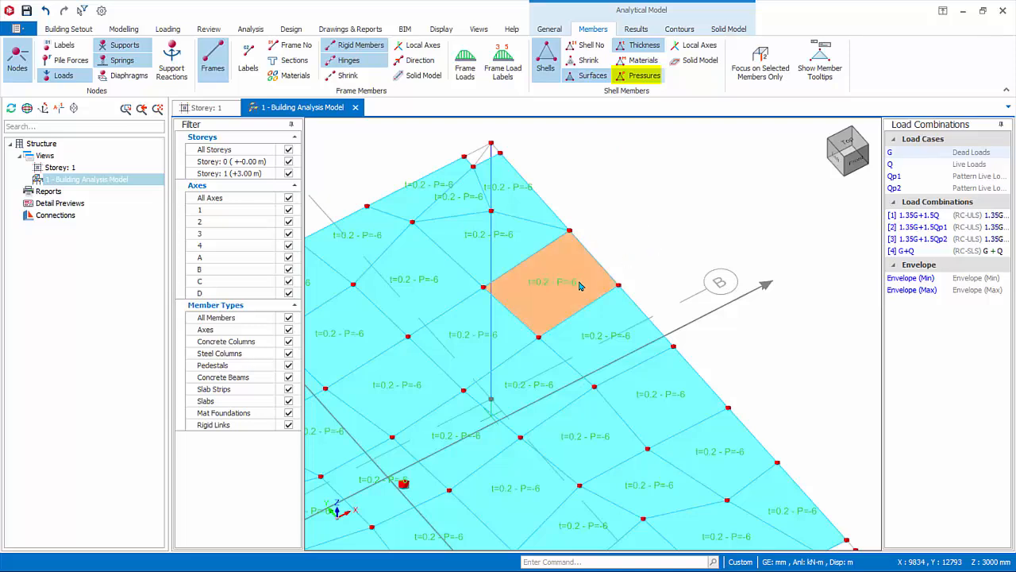
mouse_move(578, 285)
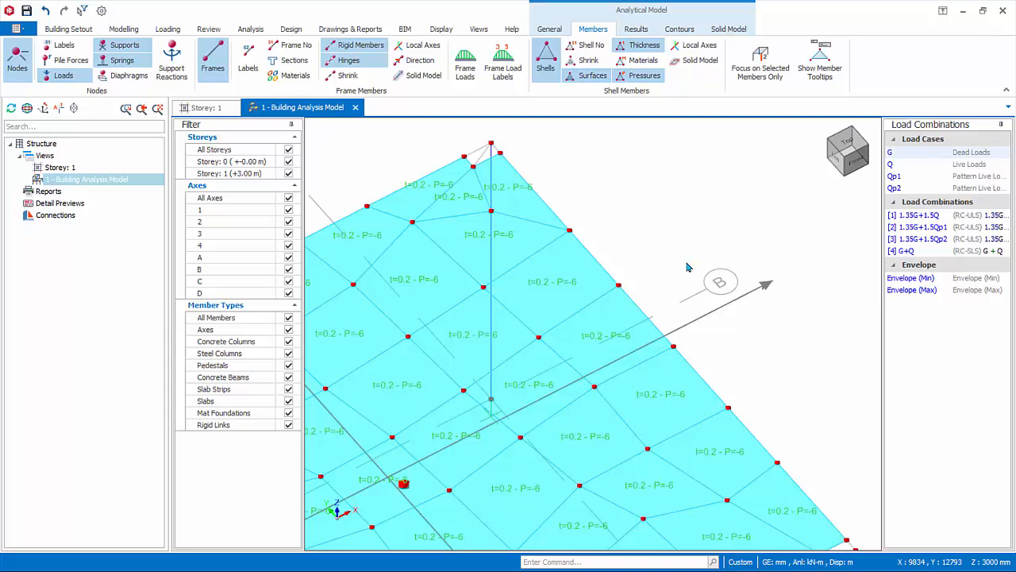
left_click(891, 164)
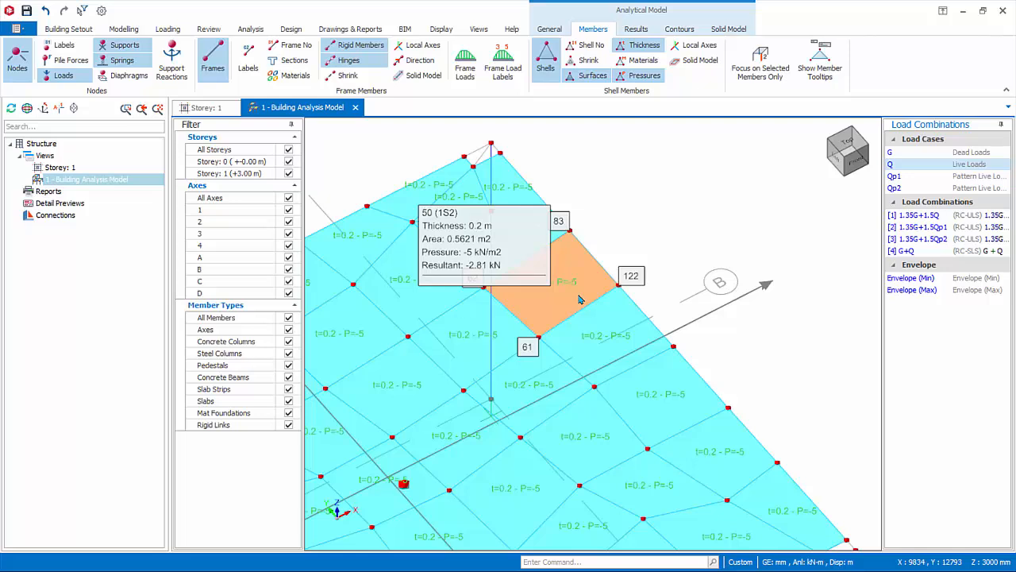
left_click(643, 75)
left_click(642, 45)
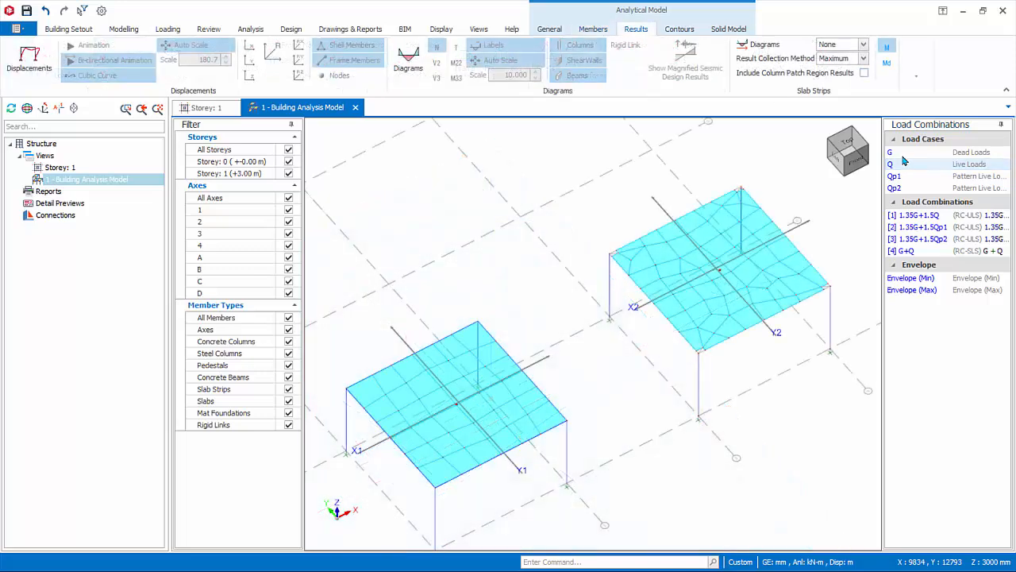
Animate both slabs' displacements under load case G with bi-directional animation turned off.
left_click(901, 153)
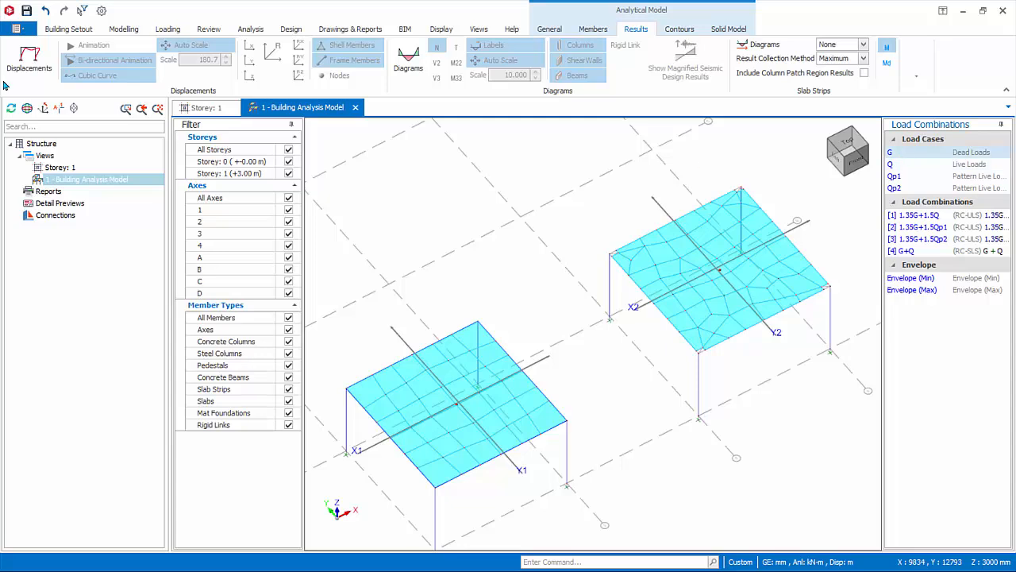
left_click(27, 68)
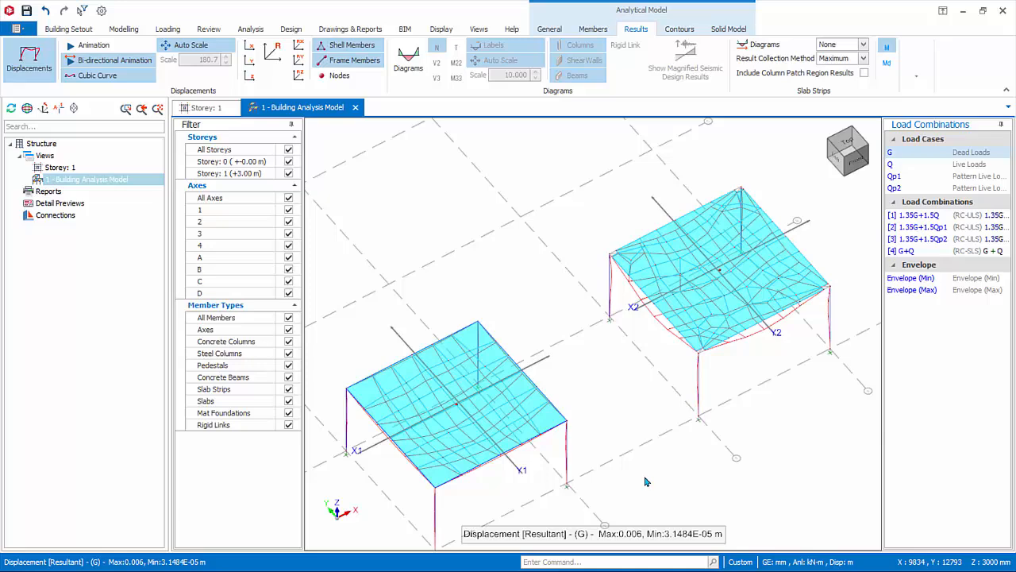
left_click(89, 45)
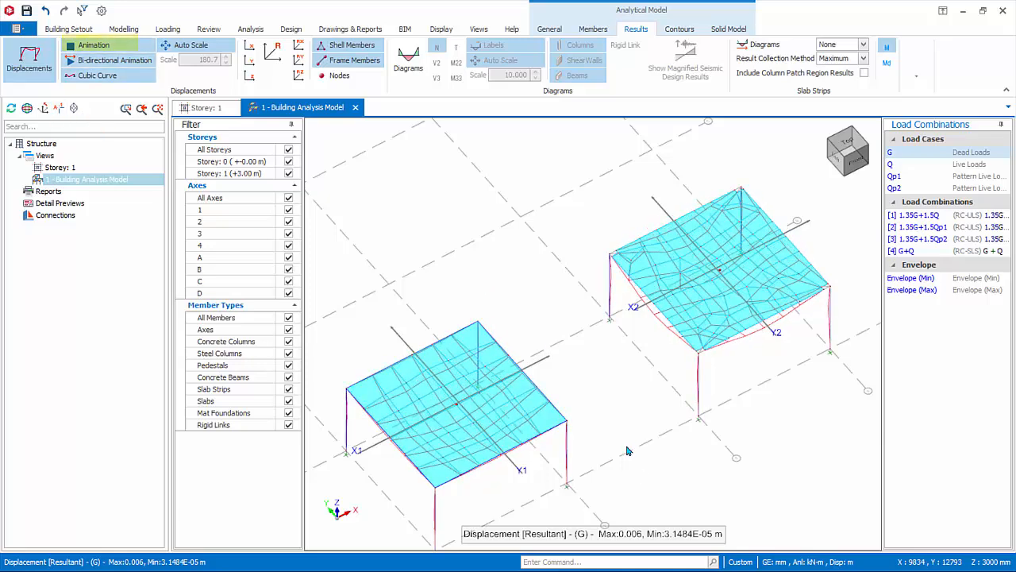
left_click(114, 60)
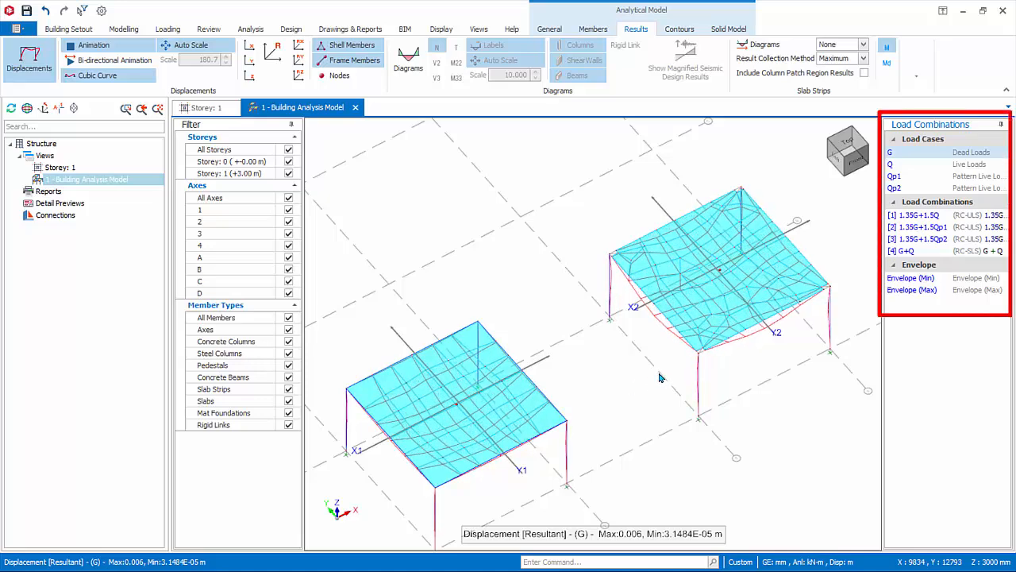
Compare the animated displacements for pattern live loads Qp1 and Qp2, and stop the animation on load case G.
left_click(901, 177)
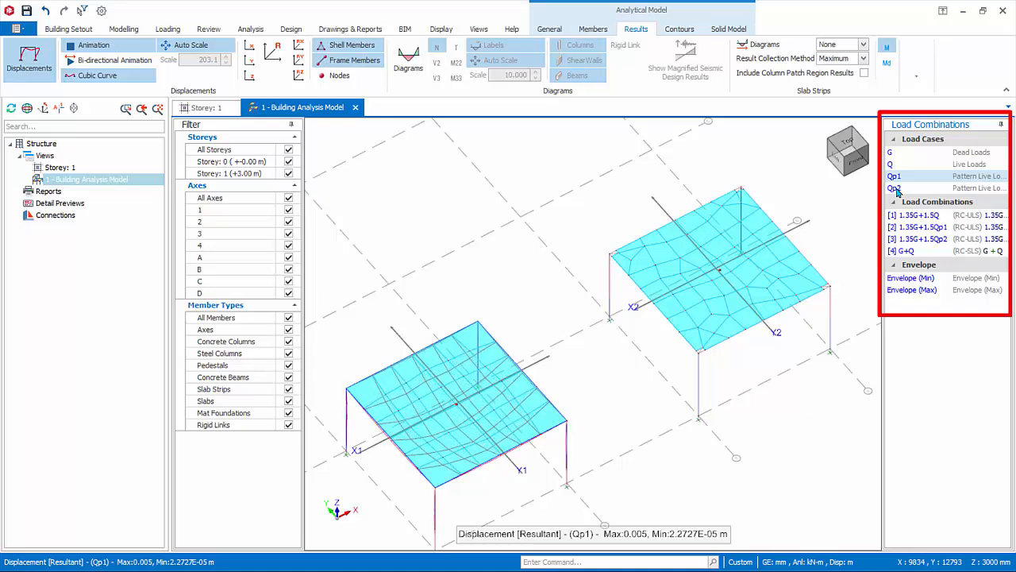
left_click(897, 188)
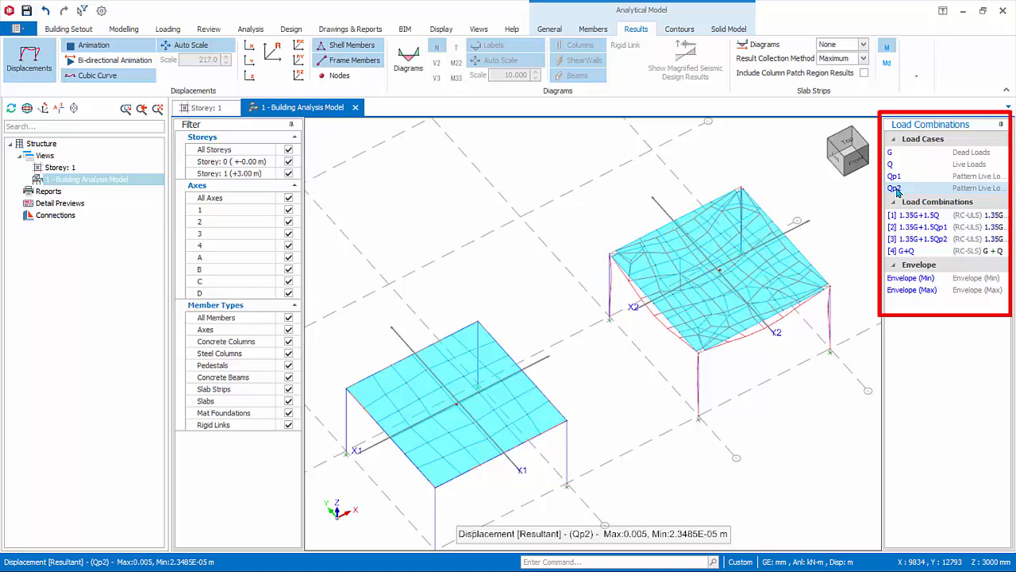
left_click(896, 176)
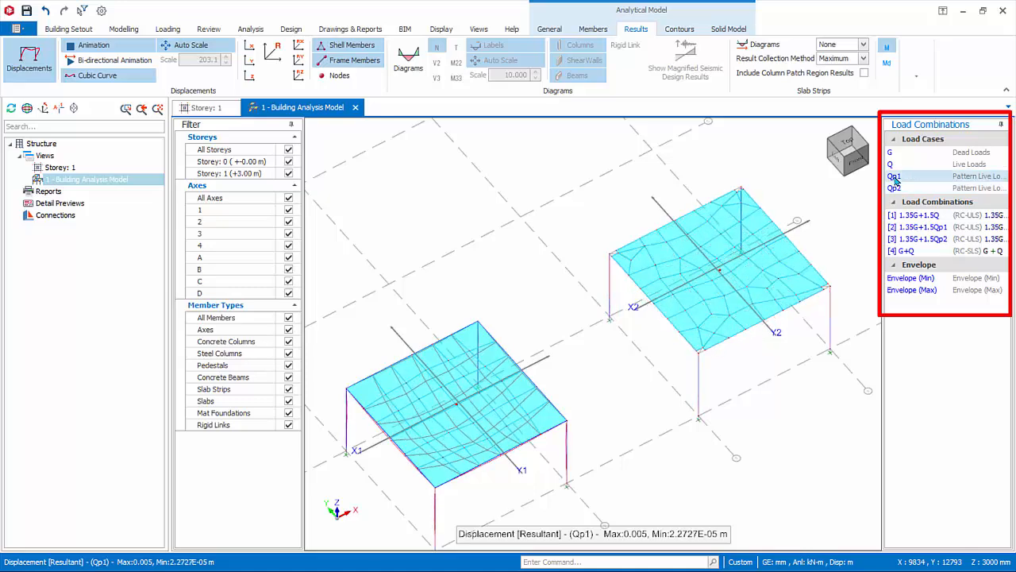
left_click(893, 189)
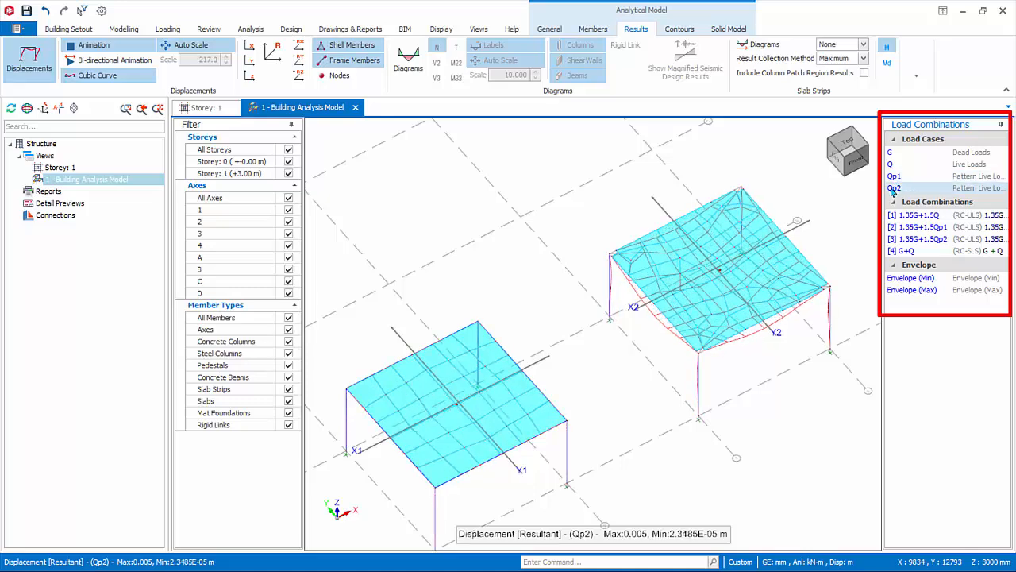
left_click(891, 151)
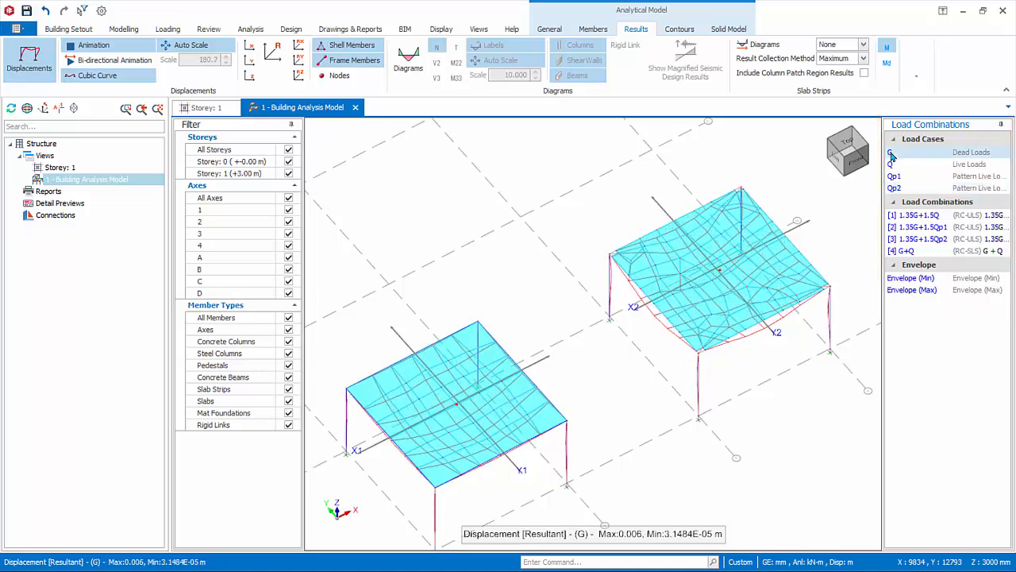
left_click(92, 45)
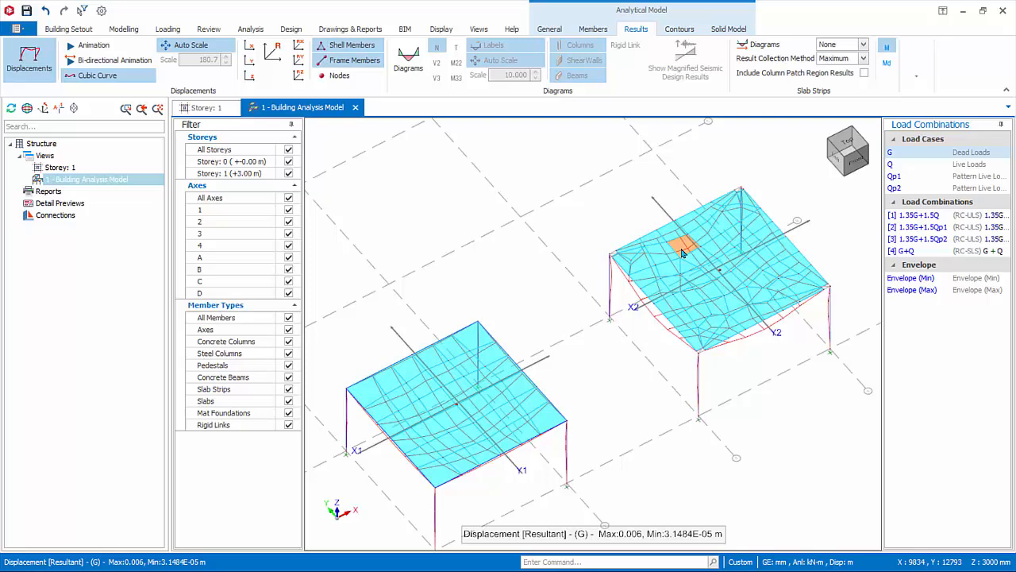
Set the analysis displacement unit to mm in the unit and format options.
left_click(101, 10)
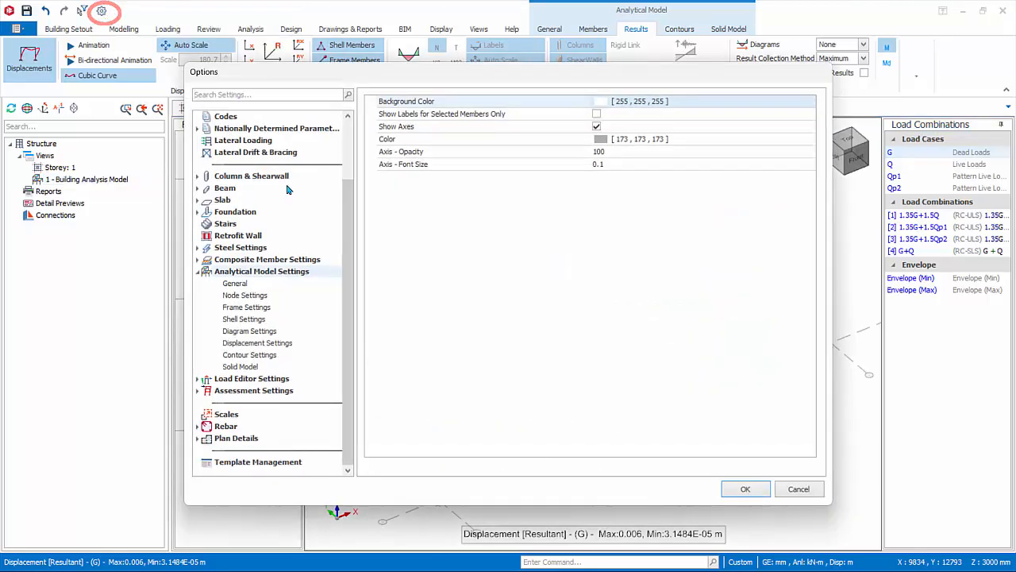
left_click(484, 218)
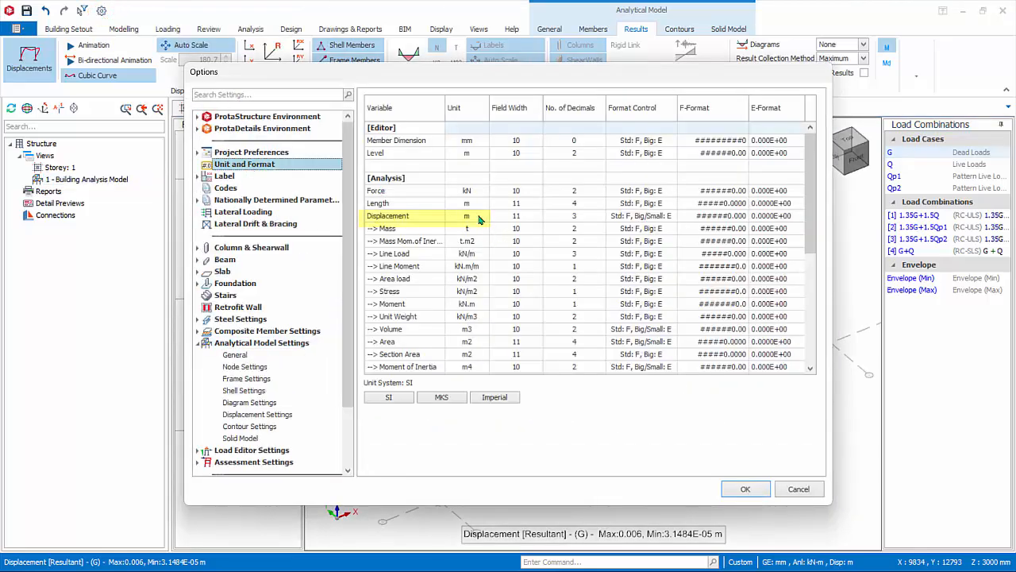
left_click(485, 216)
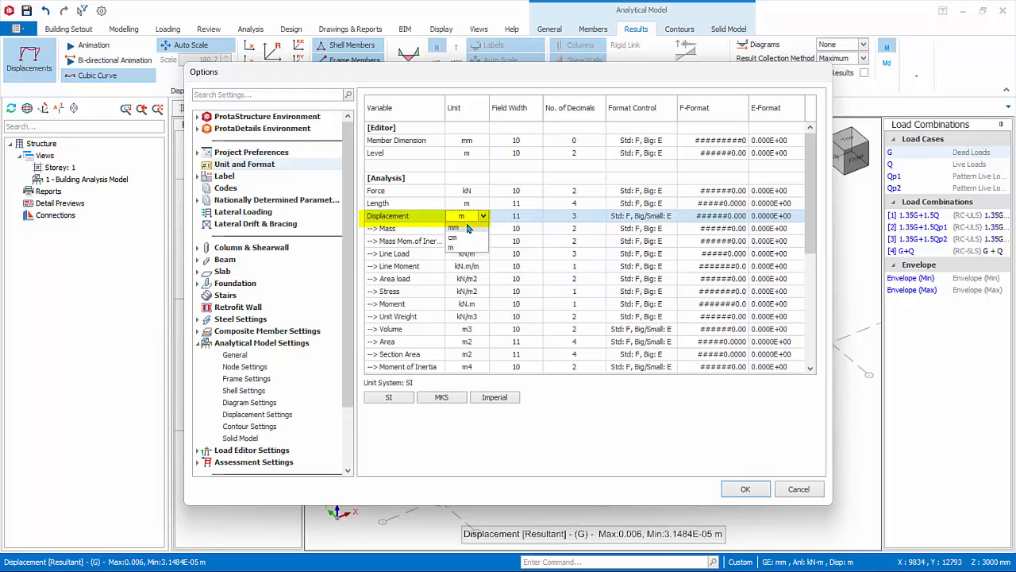
left_click(467, 227)
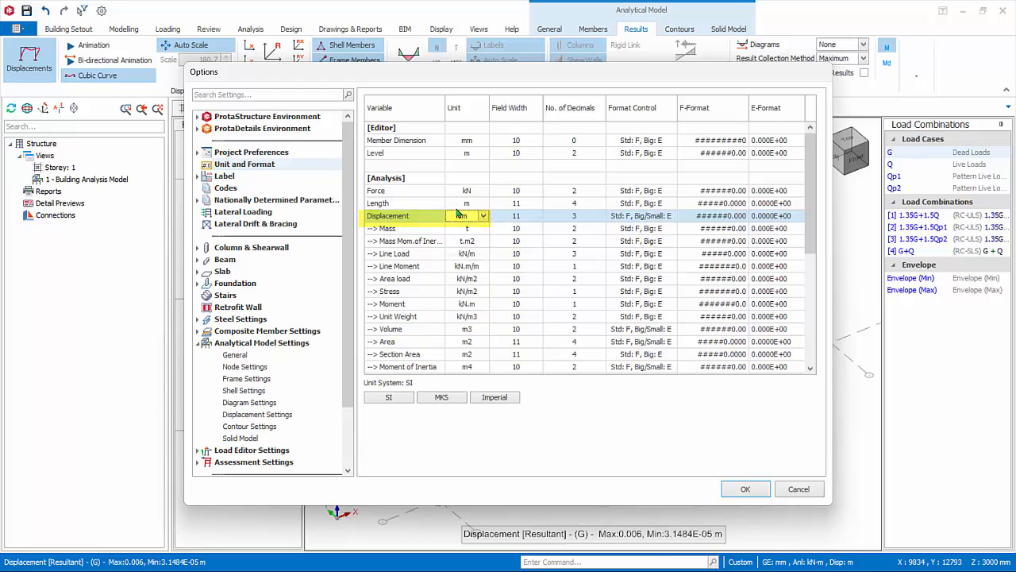
left_click(745, 489)
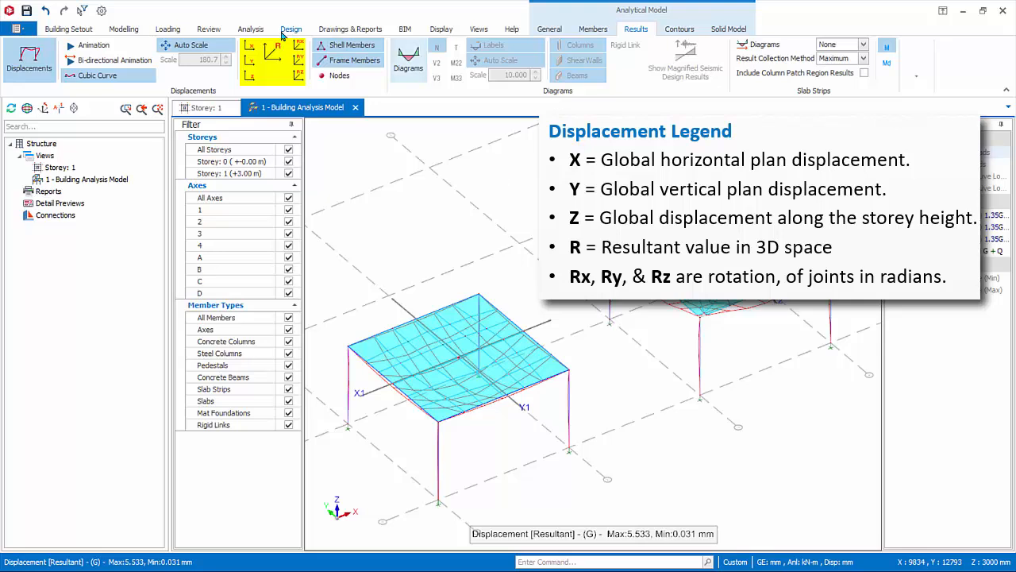
Examine the resultant nodal displacements for load case G, locate the maximum on the beamless slab, and hide the displacements.
left_click(275, 63)
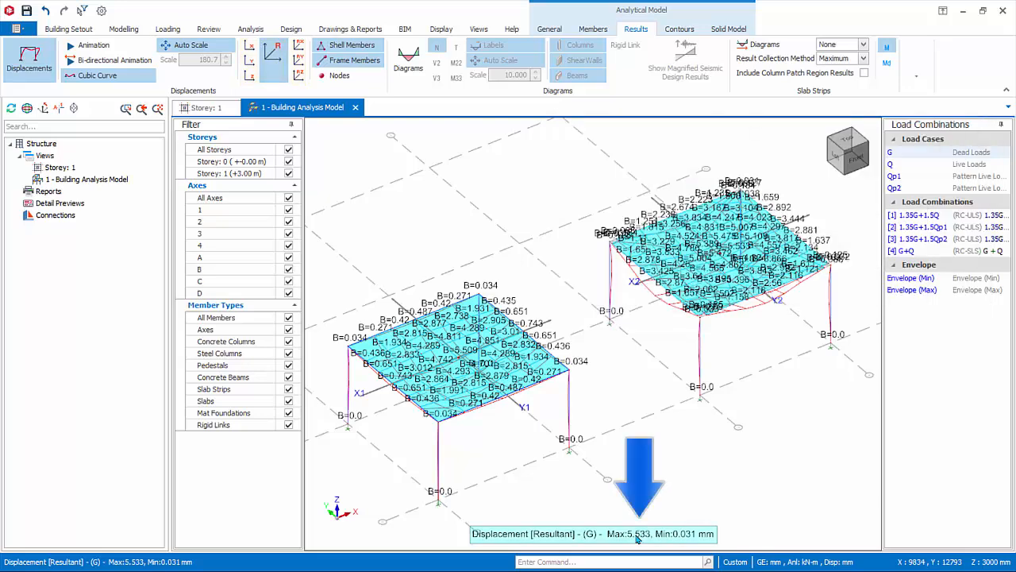
scroll(767, 255, "up", 5)
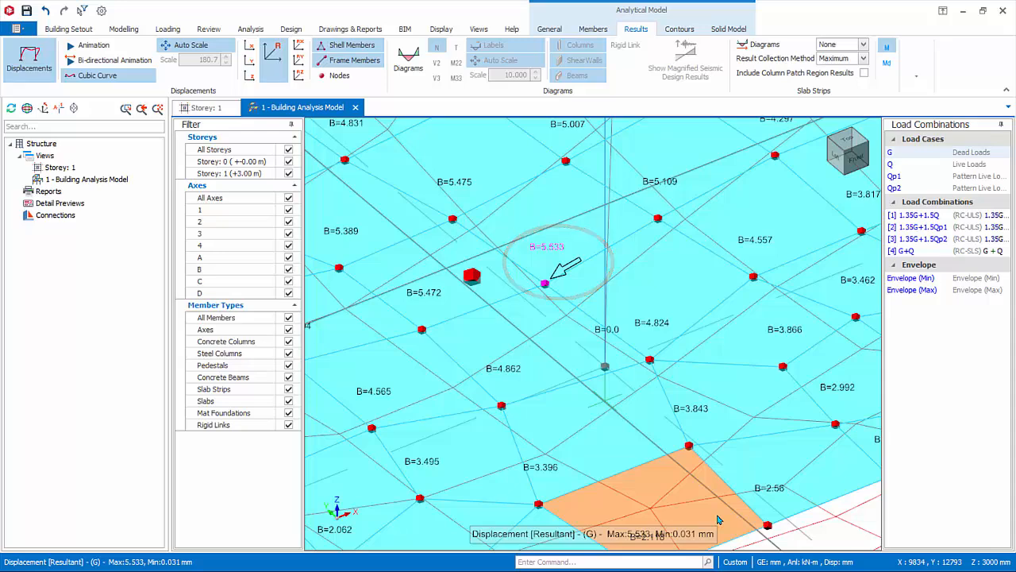
scroll(717, 519, "down", 5)
left_click(29, 57)
scroll(705, 367, "down", 6)
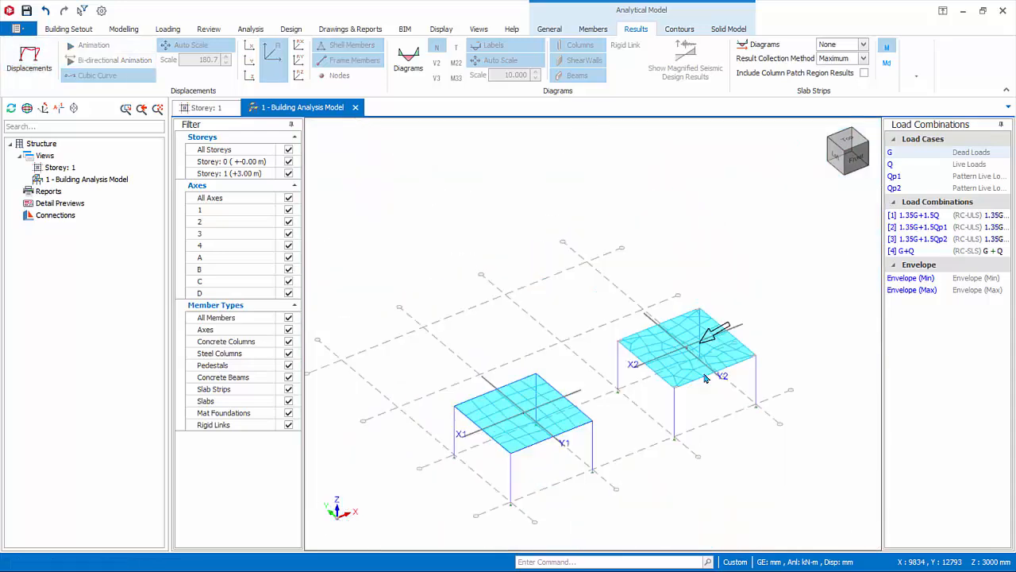
middle_click_drag(704, 376, 662, 362)
scroll(672, 396, "up", 2)
middle_click_drag(686, 420, 764, 418)
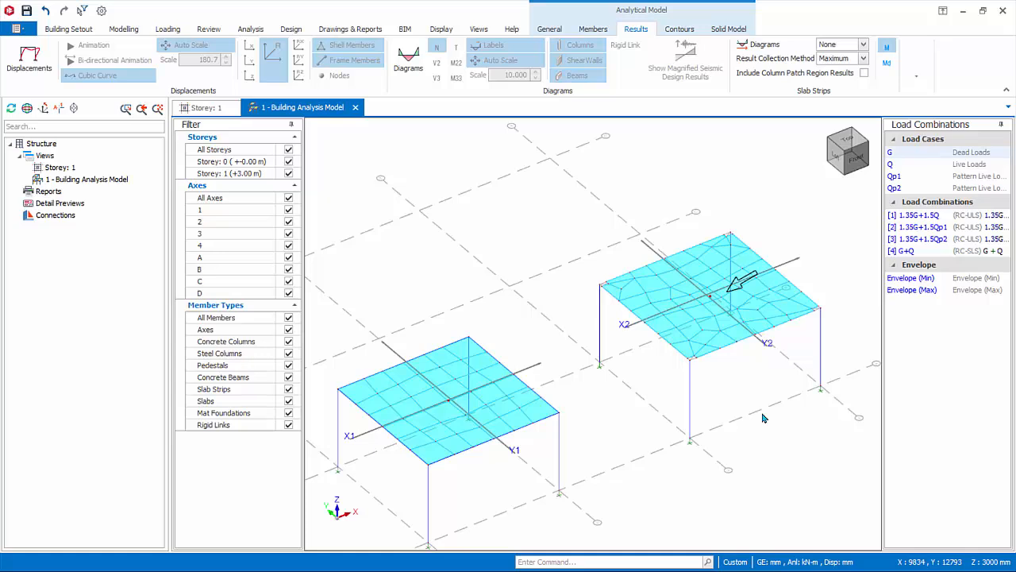